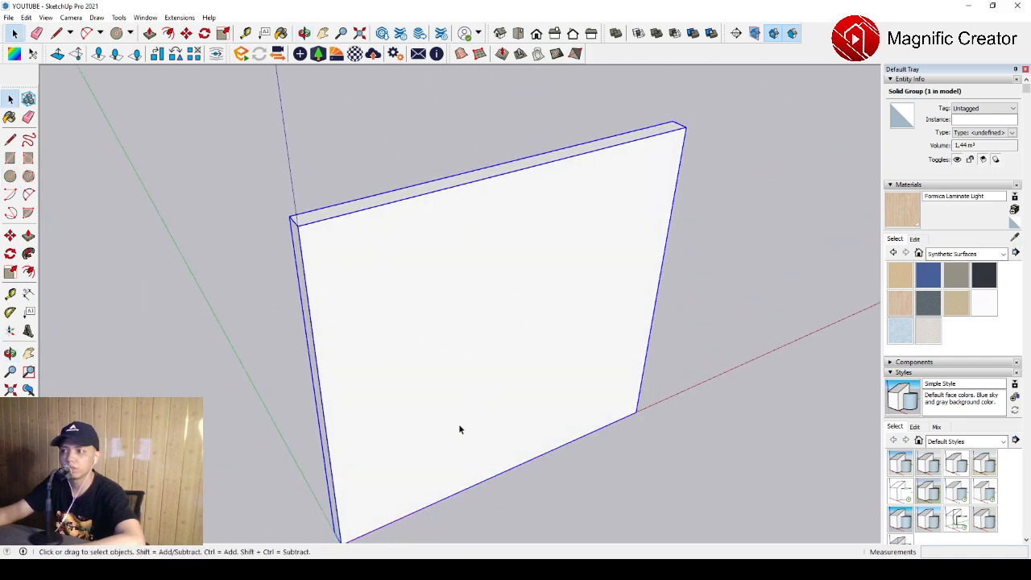
Draw a thin horizontal rectangle about 835 by 30 mm on the wall's front face and measure its short edge
mouse_move(462, 403)
middle_mouse_down()
mouse_move(428, 347)
mouse_move(475, 402)
mouse_move(398, 403)
middle_mouse_up()
scroll(451, 407, "up", 2)
scroll(467, 404, "up", 1)
left_click(10, 159)
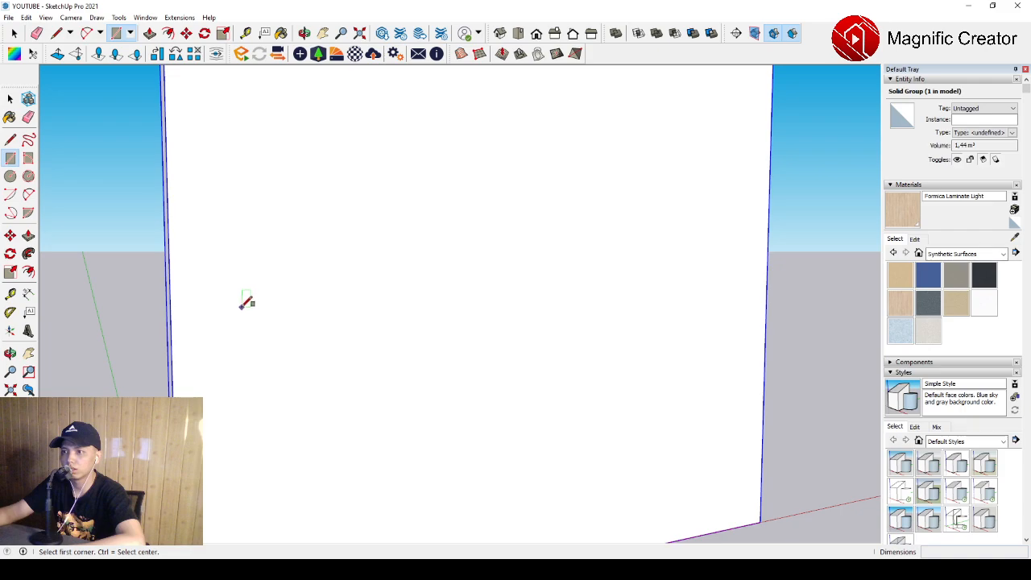
left_click(239, 298)
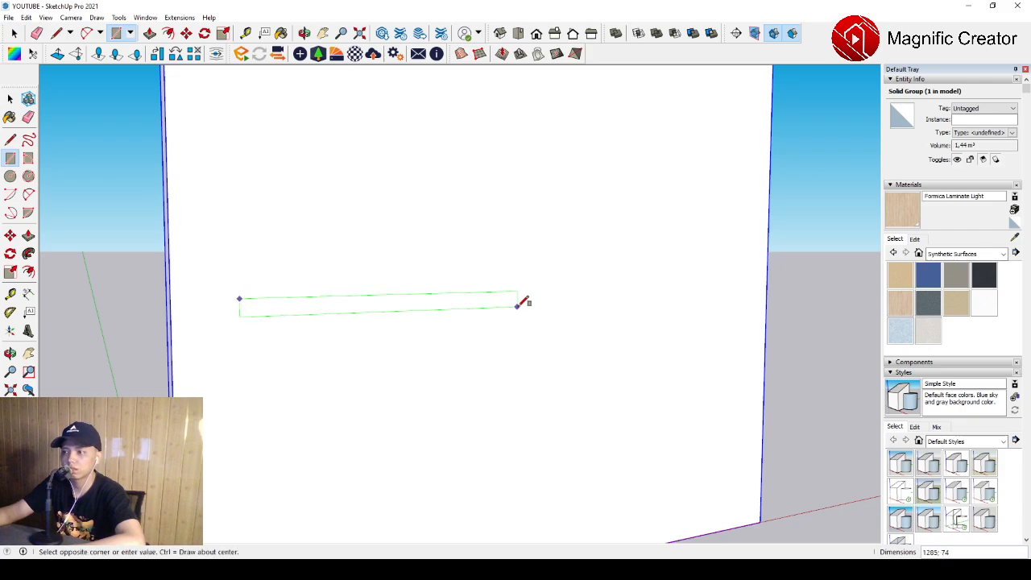
scroll(403, 302, "up", 1)
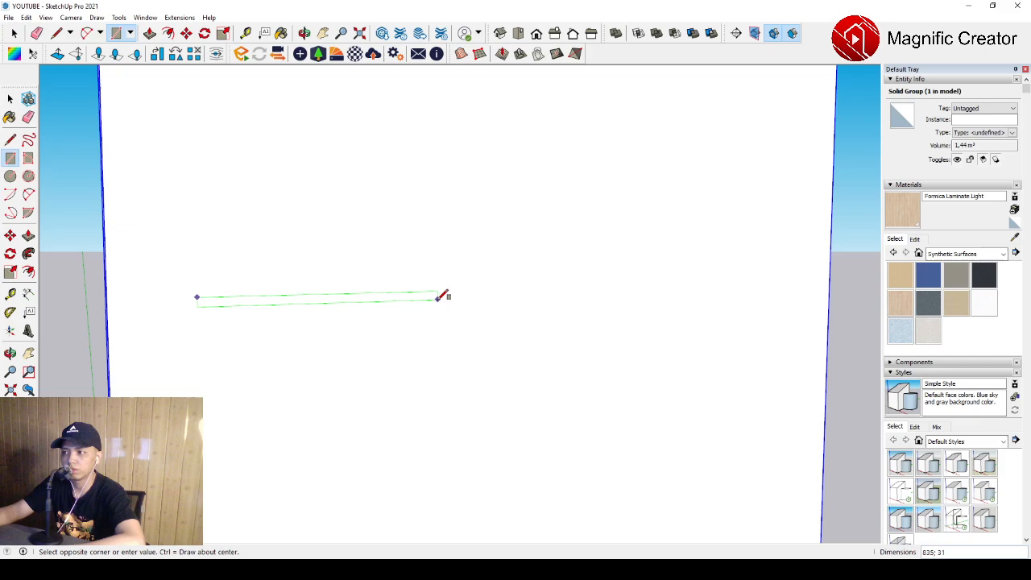
left_click(441, 296)
key("space")
mouse_move(271, 303)
middle_mouse_down()
mouse_move(292, 314)
mouse_move(271, 319)
middle_mouse_up()
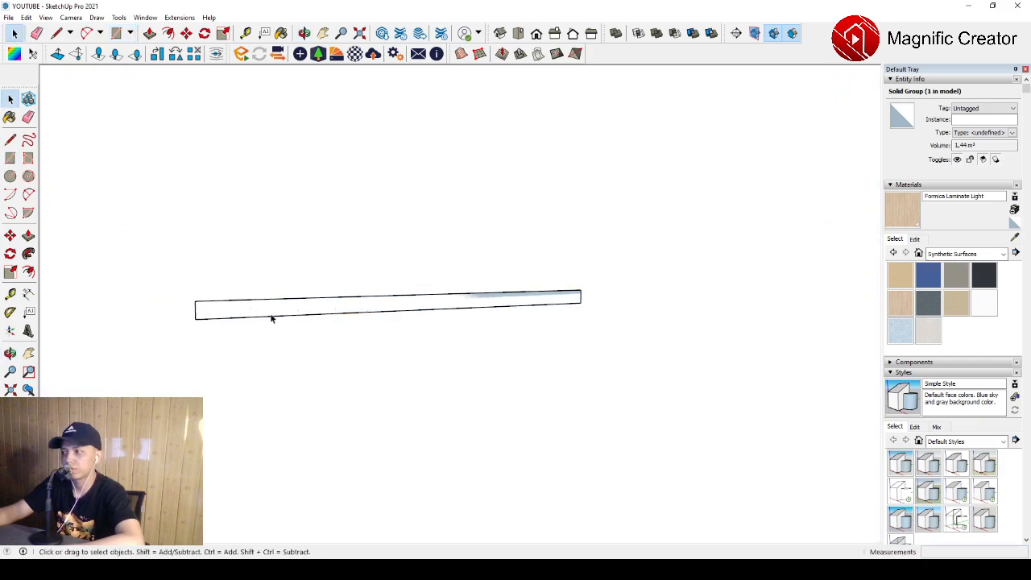
key("l")
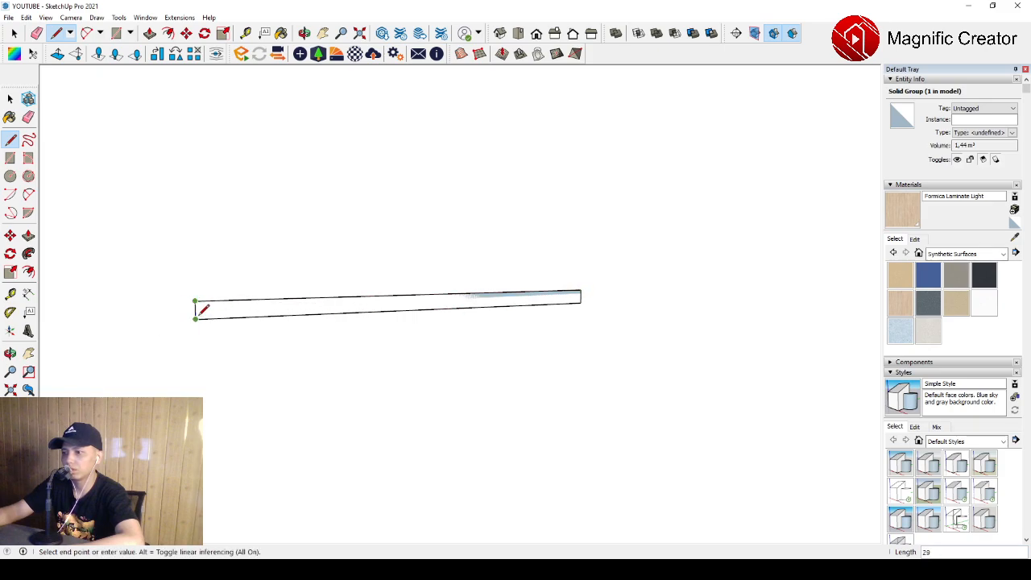
key("space")
Push/Pull the rectangle about 295 mm out from the wall to form a shelf and group it
middle_click_drag(299, 338, 334, 314)
key("p")
left_click(352, 300)
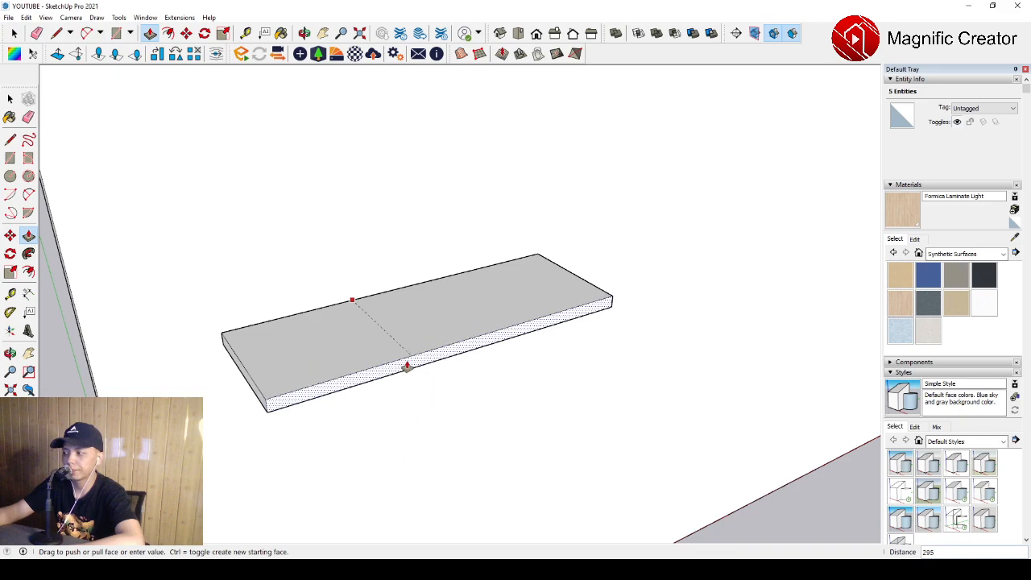
left_click(411, 363)
key("space")
triple_click(445, 320)
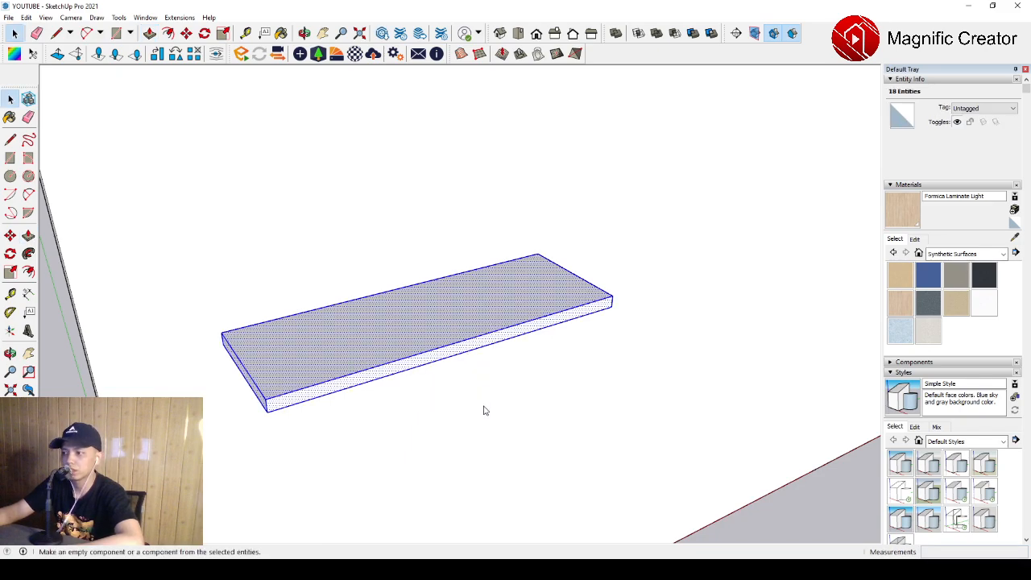
key("ctrl+g")
scroll(417, 360, "down", 3)
middle_click_drag(417, 358, 356, 388)
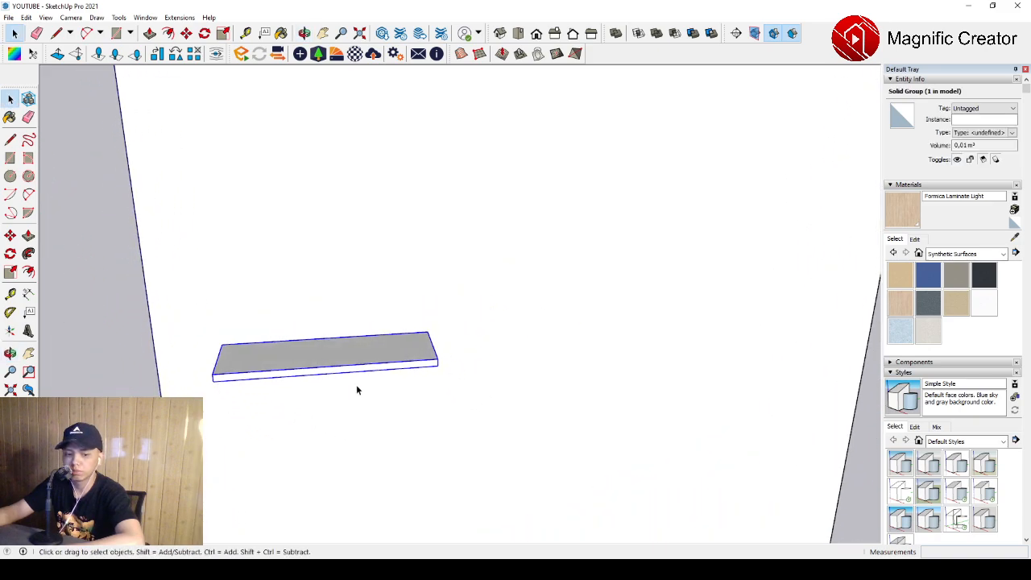
Lengthen the shelf sideways by pulling its right end face outward inside the group
middle_click_drag(451, 415, 471, 305)
double_click(416, 276)
middle_click_drag(417, 275, 417, 299)
key("p")
left_click(417, 298)
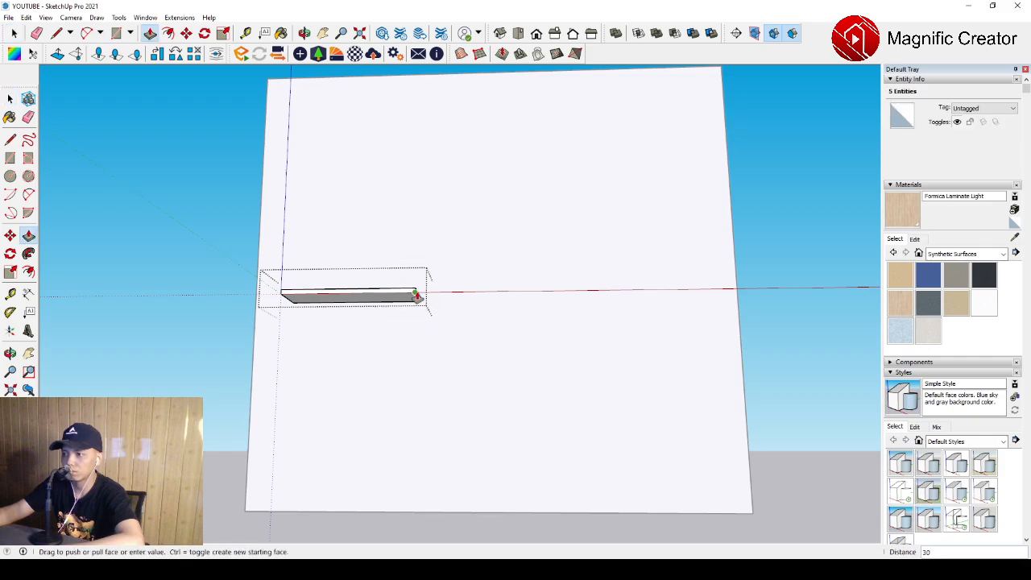
left_click(464, 299)
key("space")
scroll(457, 308, "down", 1)
left_click(456, 339)
Copy the shelf straight down to place a second shelf below it on the wall
left_click(407, 304)
scroll(435, 310, "up", 2)
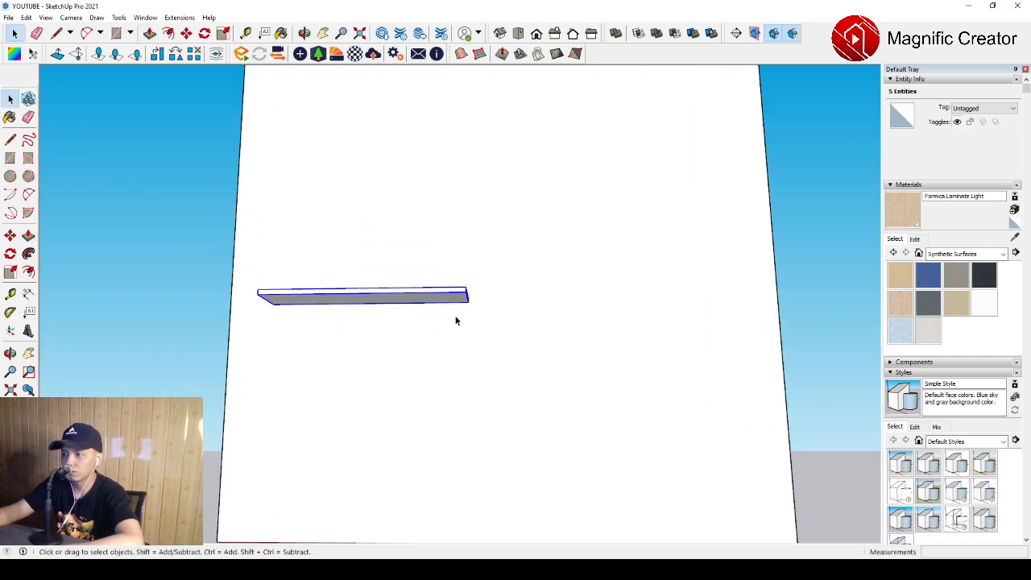
key("m")
key("ctrl")
left_click(471, 300)
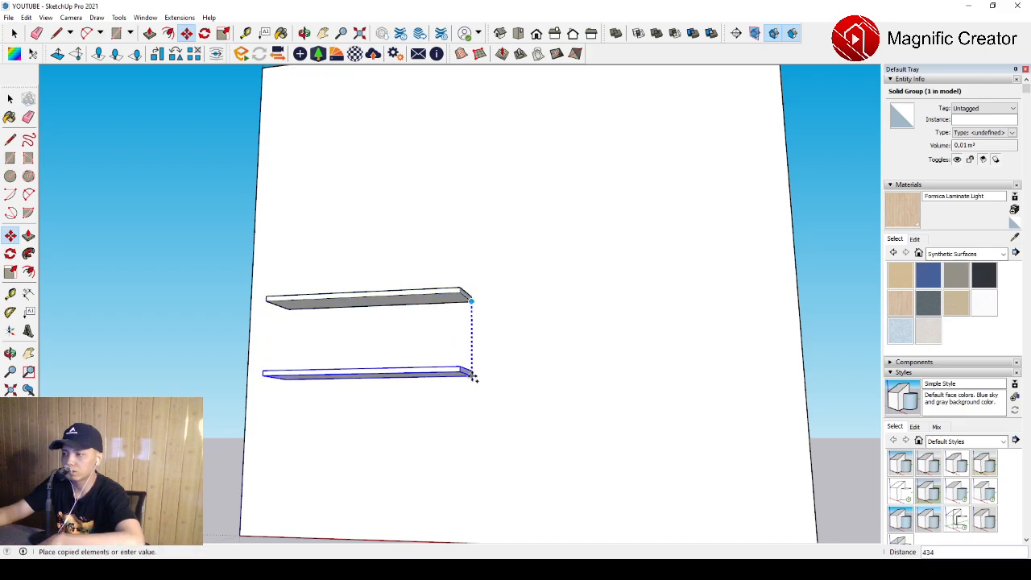
left_click(469, 425)
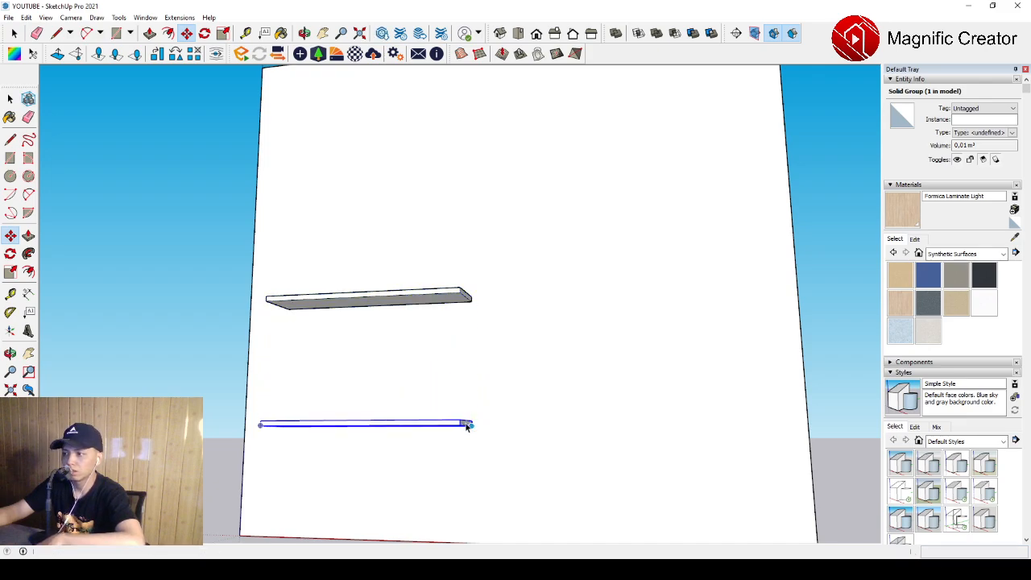
key("space")
Widen the wall by pulling its right side face outward about 2315 mm
scroll(514, 360, "down", 3)
left_click(551, 284)
double_click(551, 284)
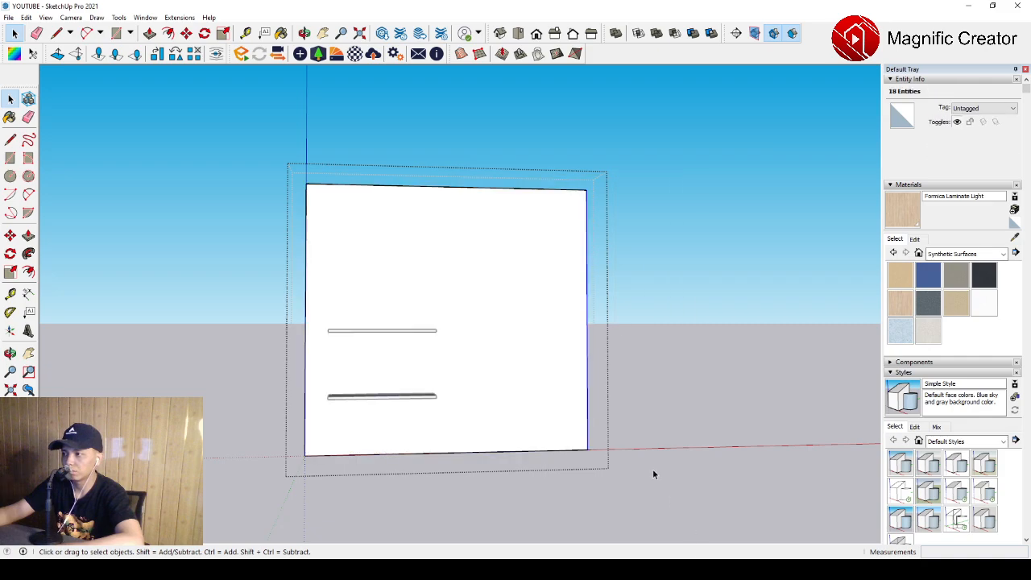
key("p")
left_click(592, 328)
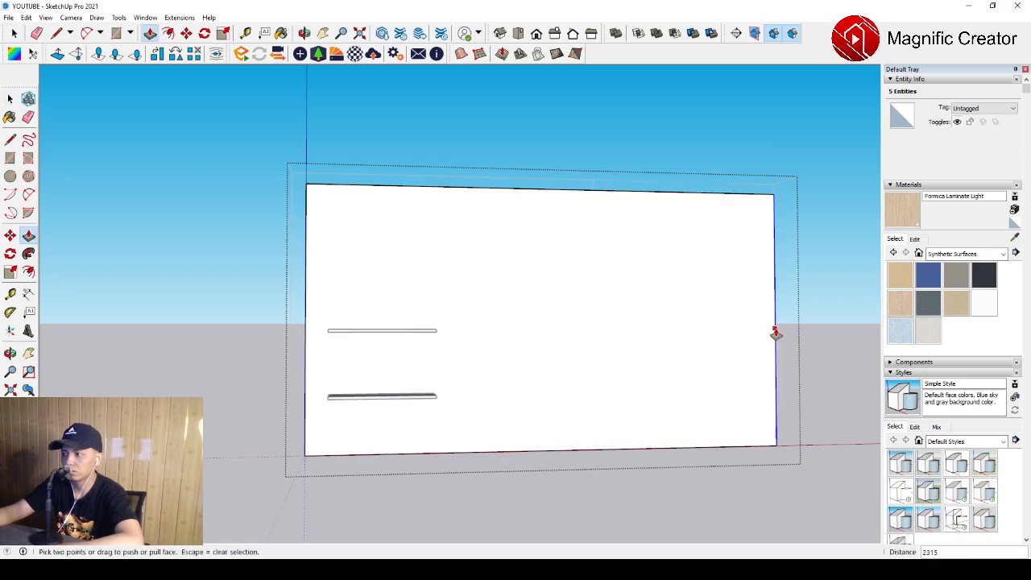
left_click(776, 334)
key("space")
left_click(615, 169)
Copy both shelves horizontally along the wall to its right part
scroll(416, 394, "up", 5)
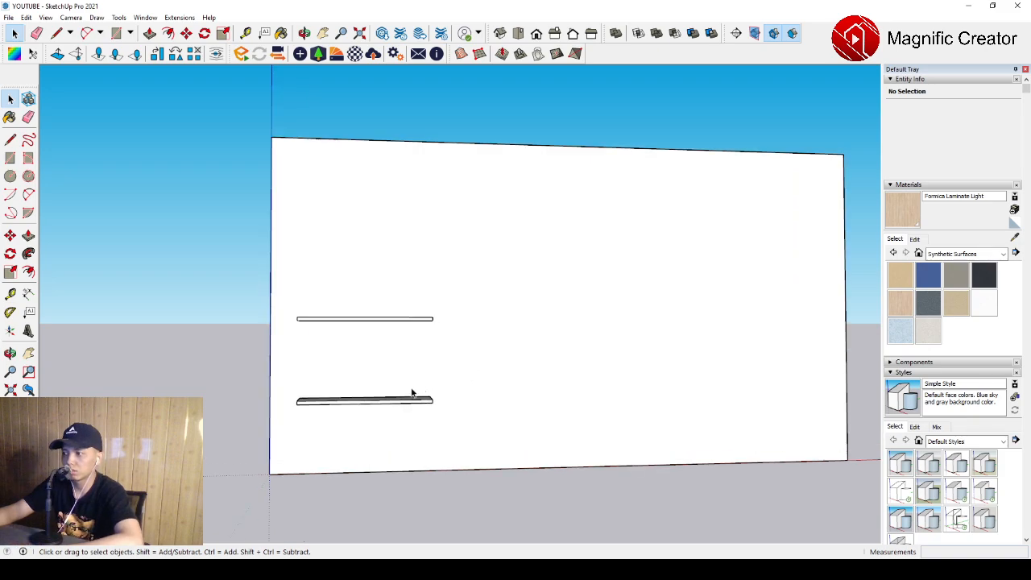
middle_click_drag(417, 394, 357, 430)
key("ctrl+a")
key("m")
key("ctrl")
left_click(348, 361)
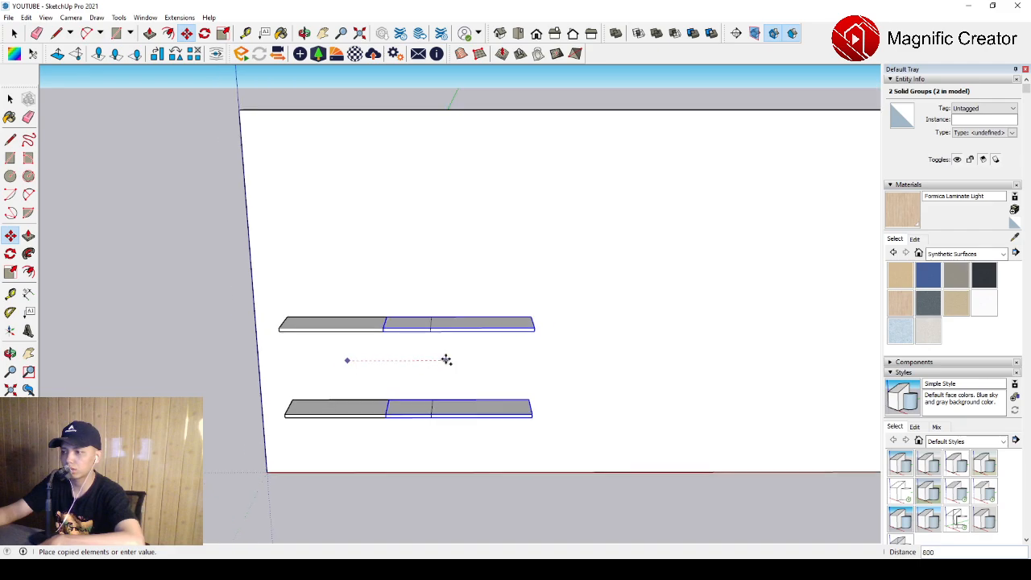
left_click(677, 364)
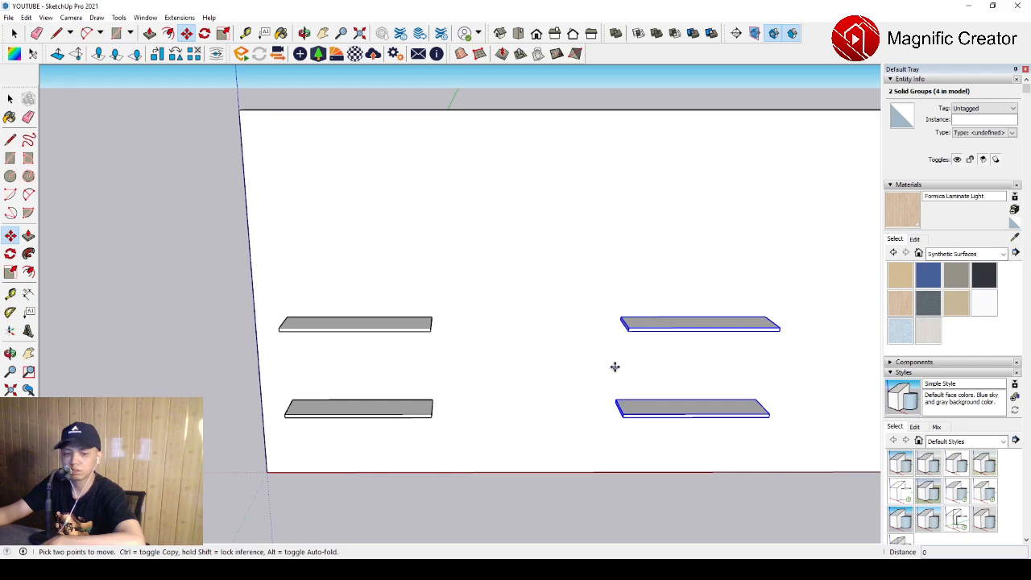
Move the copied pair of shelves higher on the wall and about 821 mm back toward the original pair
left_click(615, 367)
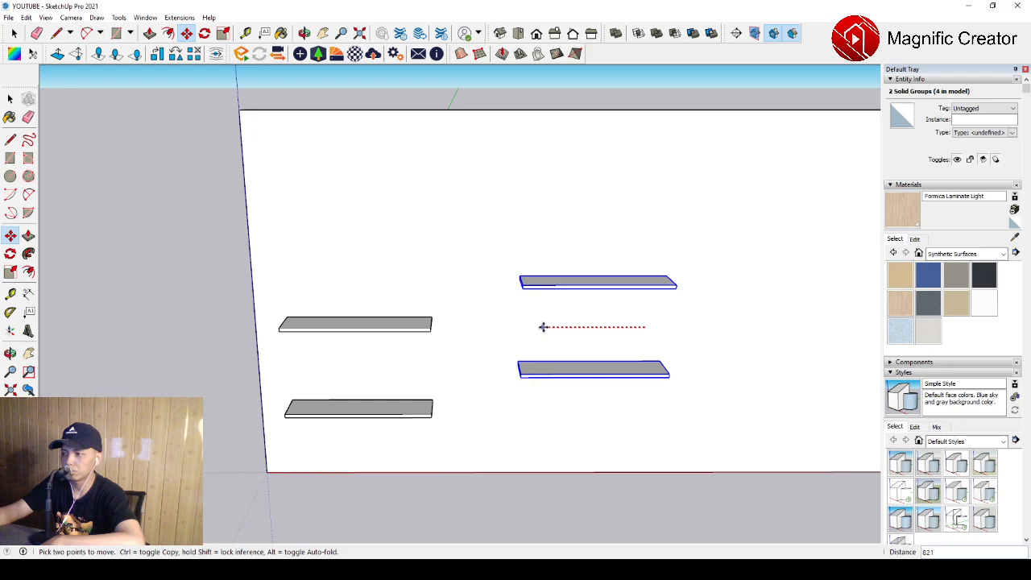
middle_click_drag(553, 326, 510, 295)
key("space")
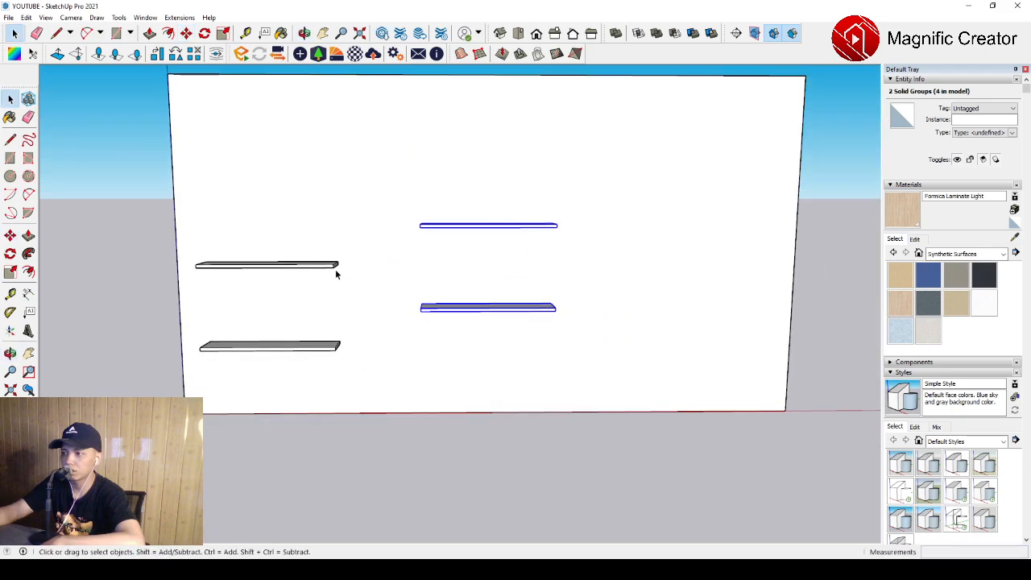
Copy the left pair of shelves horizontally to the right part of the wall, beyond the raised middle pair
left_click(330, 267)
left_click(310, 346, "shift")
key("m")
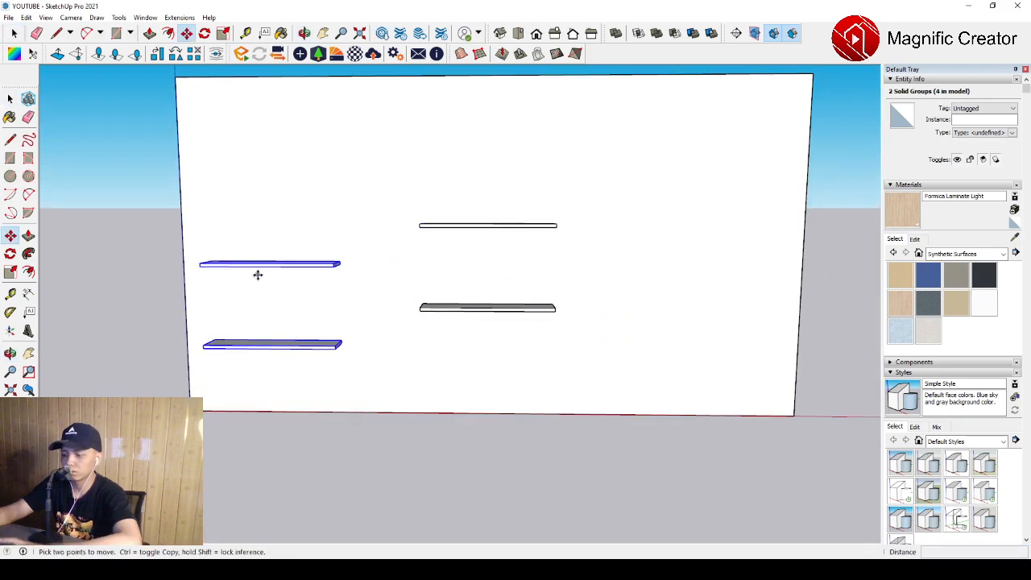
left_click(246, 288)
key("ctrl")
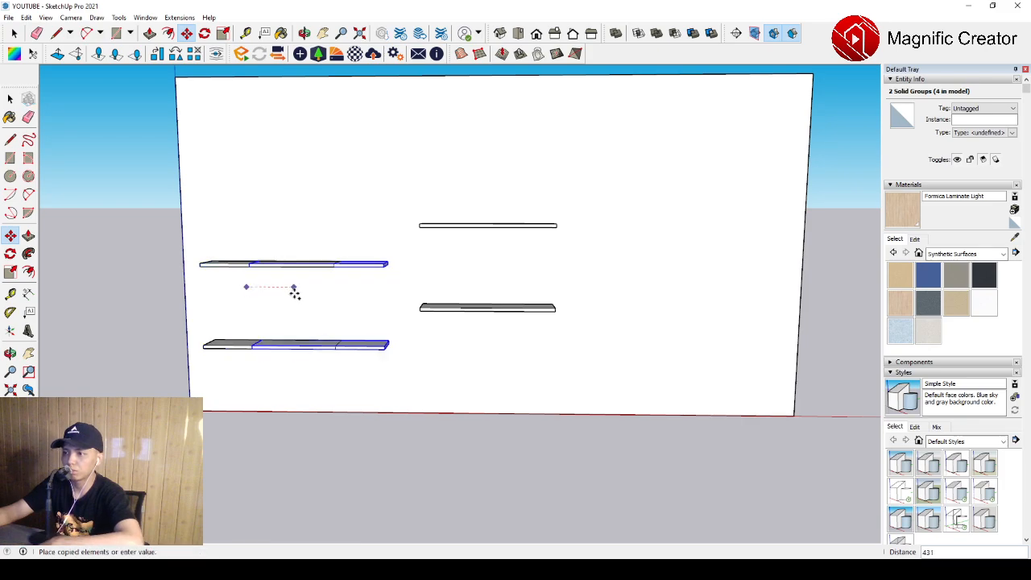
left_click(667, 300)
key("space")
Examine the shelf ends and the gaps between the left, middle and right pairs of shelves
scroll(371, 314, "up", 8)
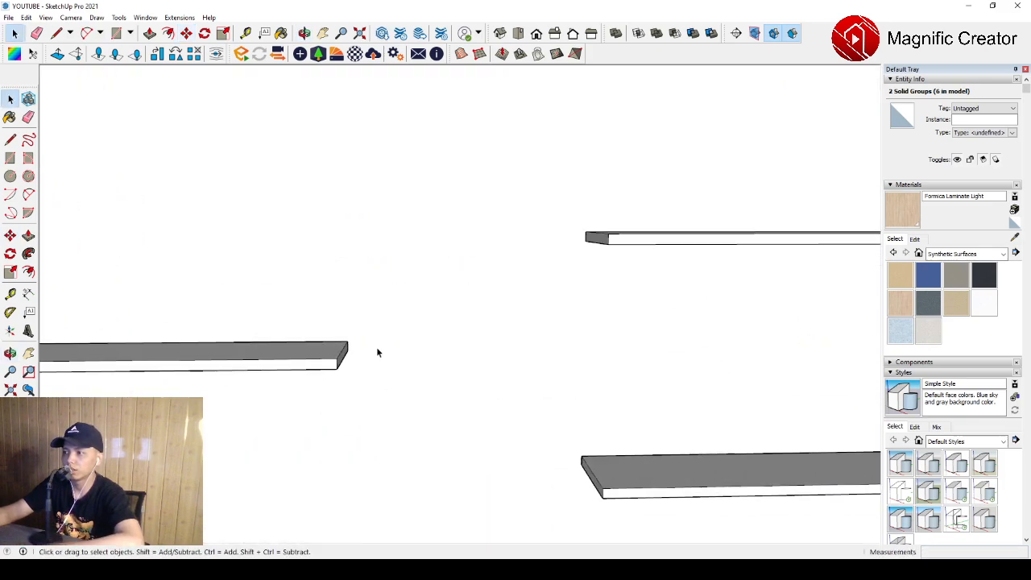
middle_click_drag(364, 339, 626, 249)
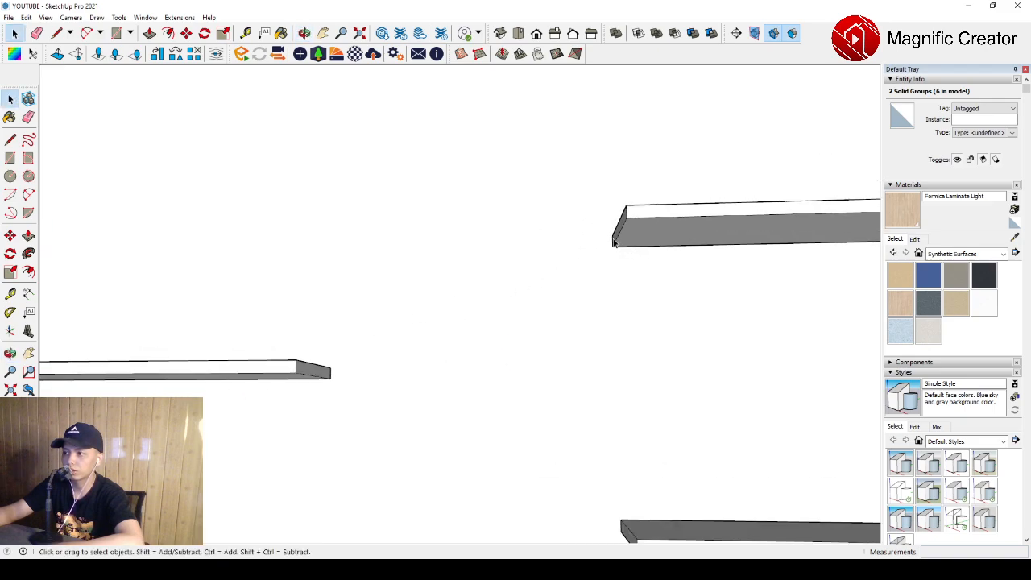
middle_click_drag(375, 374, 349, 377)
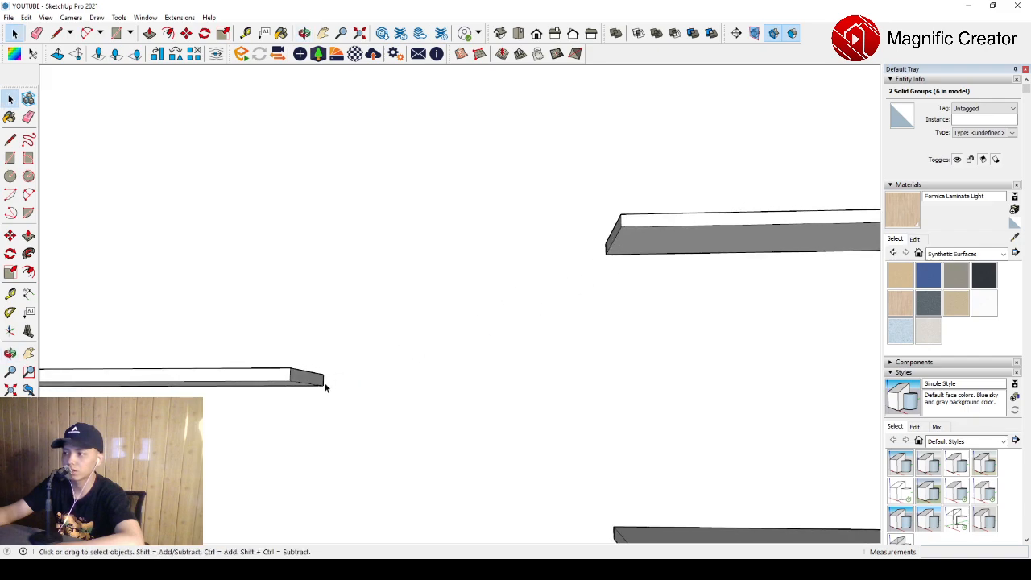
scroll(511, 261, "down", 5)
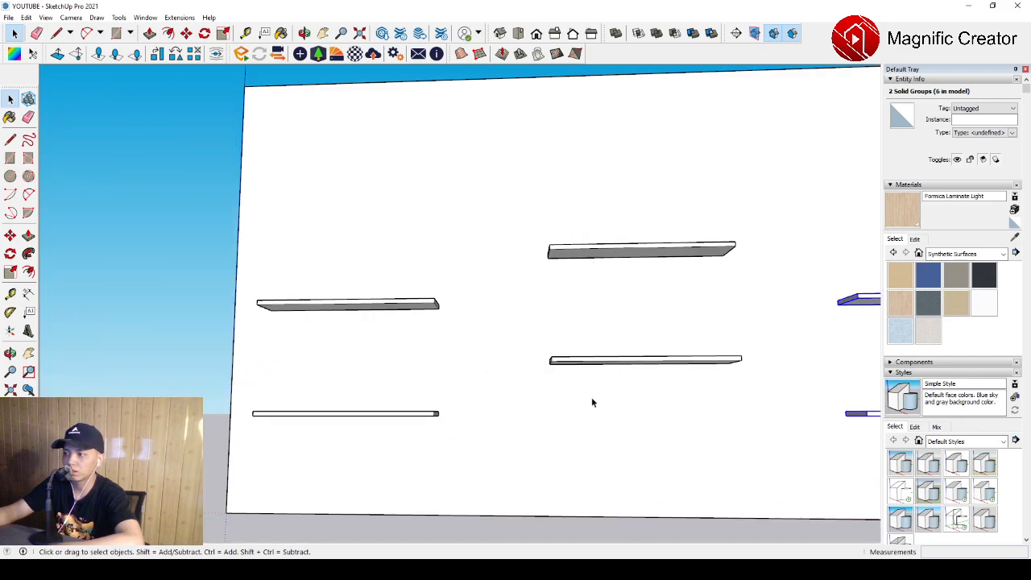
scroll(369, 355, "up", 3)
scroll(395, 242, "up", 2)
scroll(587, 335, "down", 1)
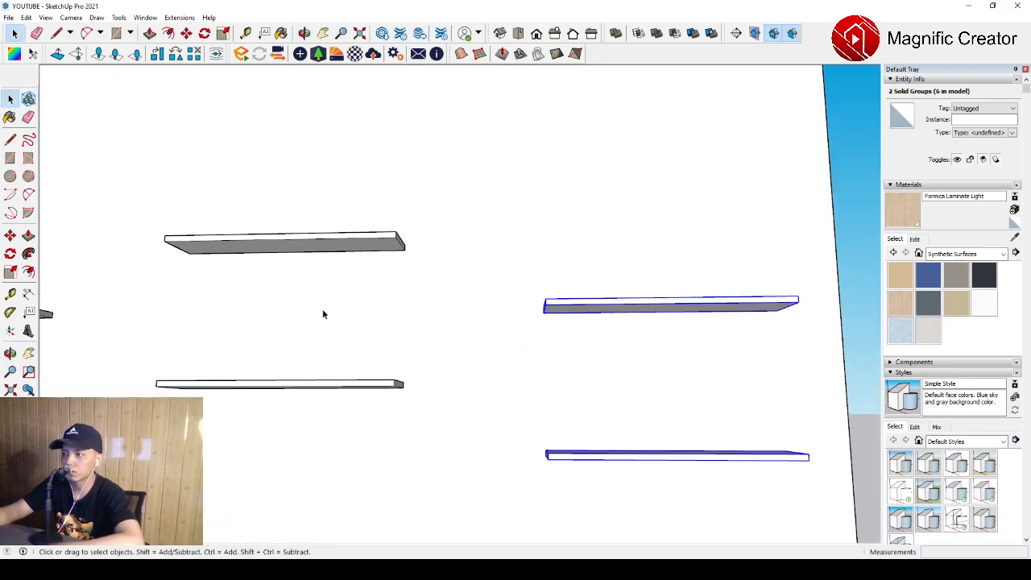
middle_click_drag(323, 313, 322, 338)
scroll(531, 245, "up", 1)
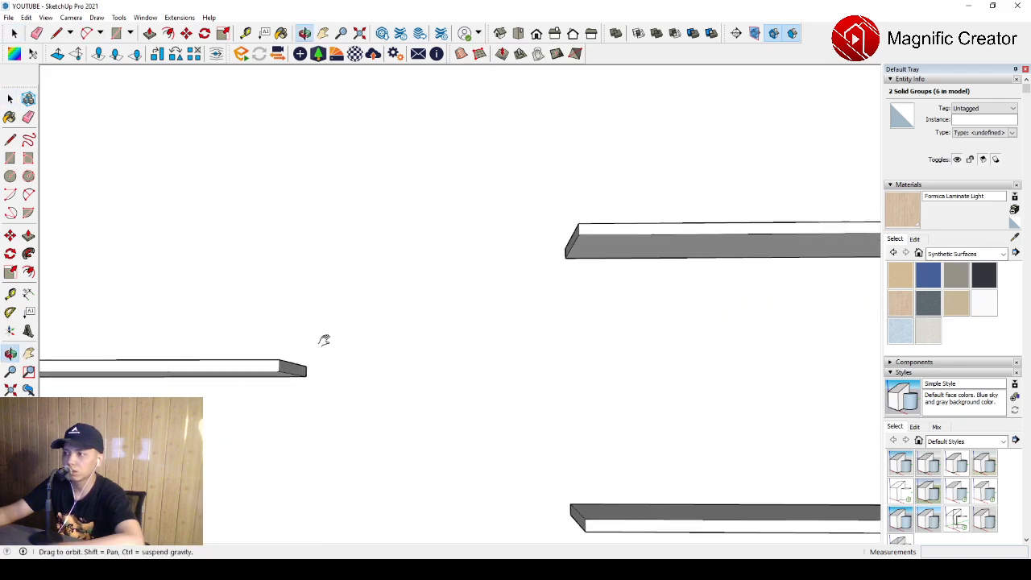
left_click(28, 159)
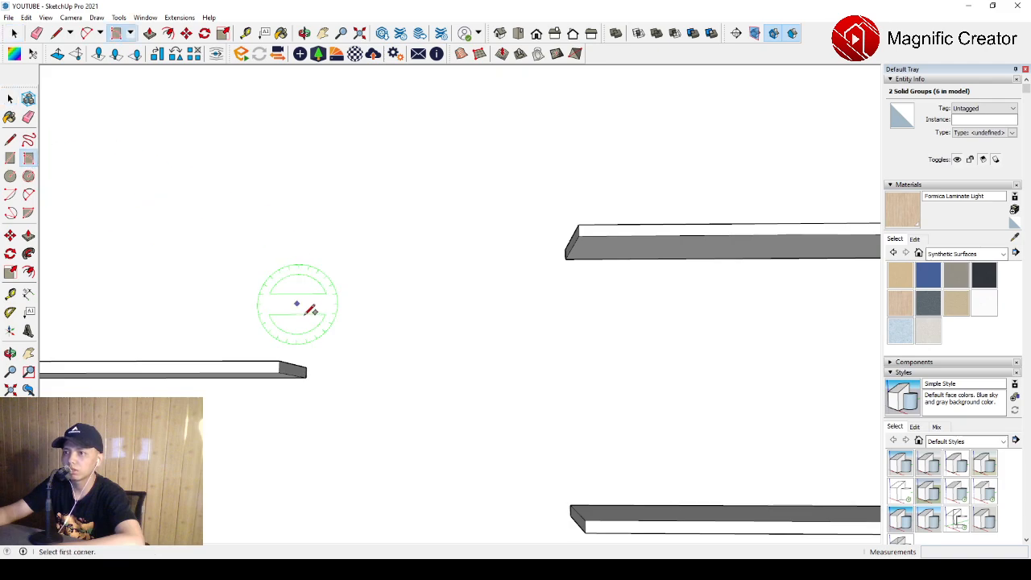
scroll(306, 358, "up", 1)
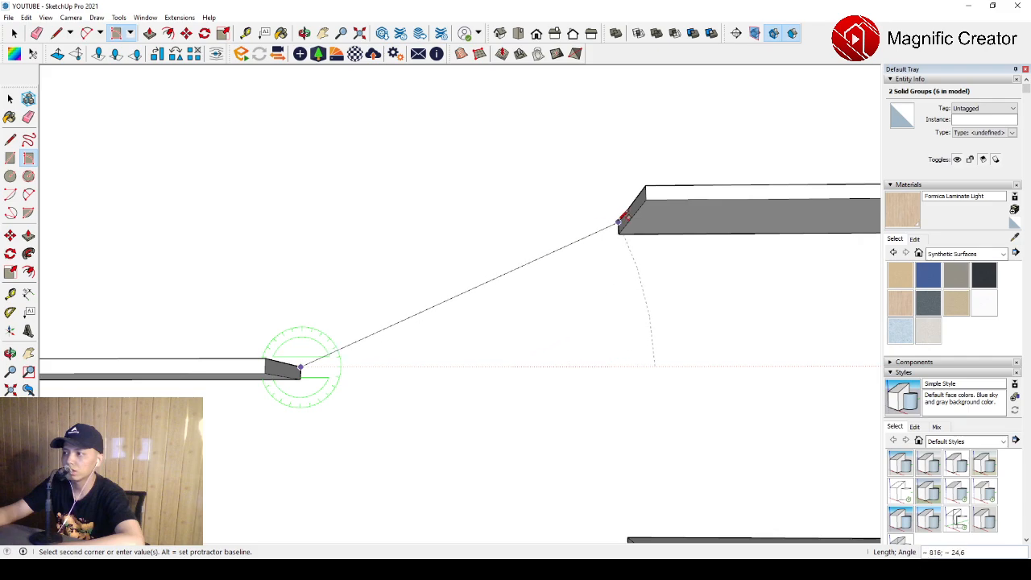
left_click(622, 219)
scroll(637, 239, "up", 3)
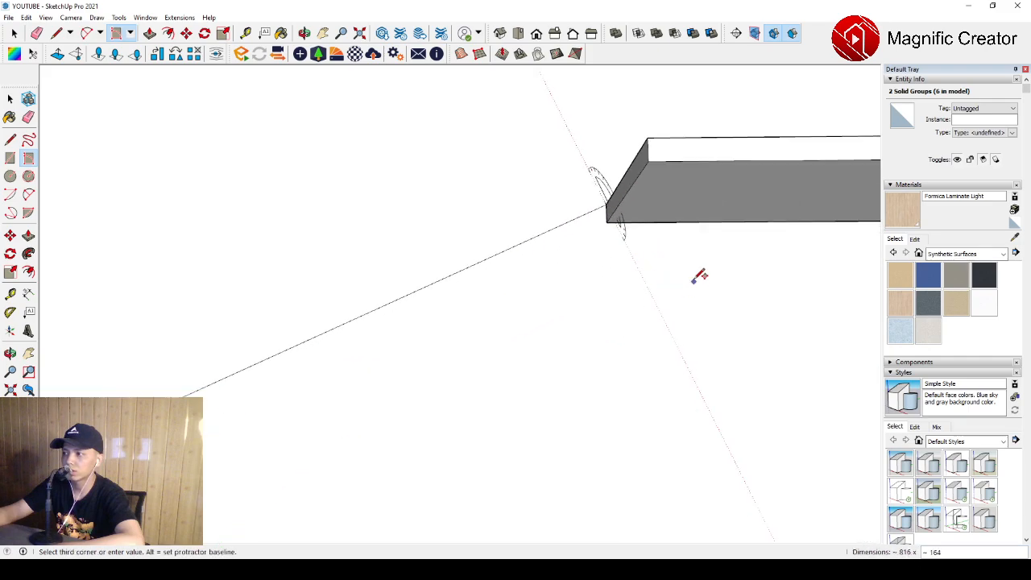
middle_click_drag(598, 251, 734, 341)
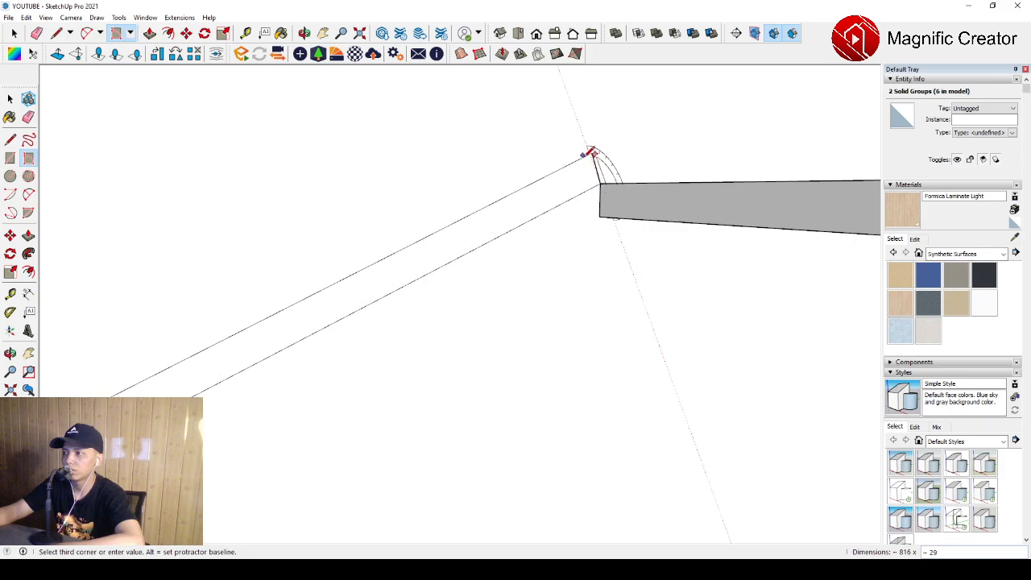
middle_click_drag(693, 298, 314, 258)
key("space")
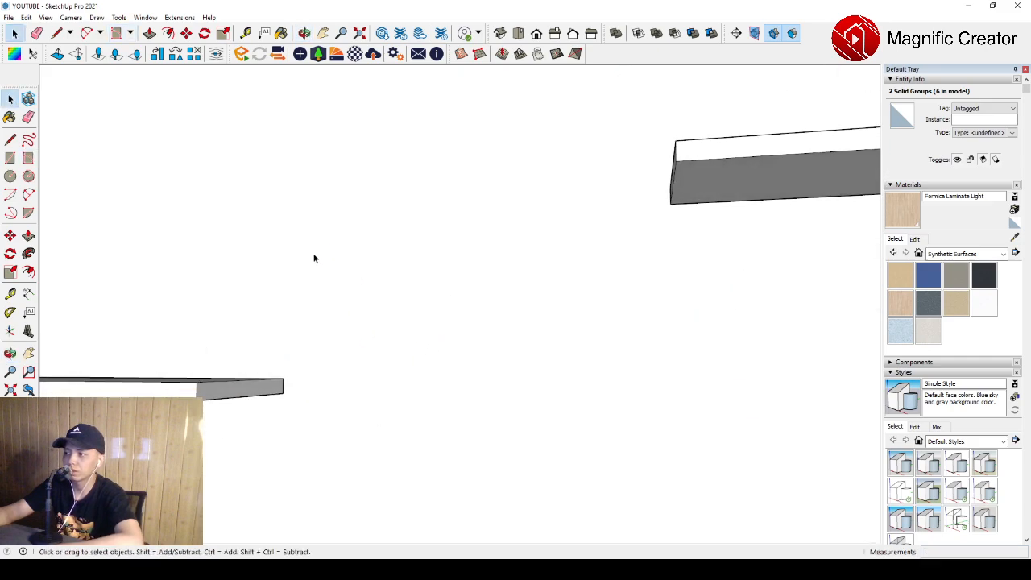
Draw a narrow rotated rectangle along the wall from the upper left shelf's end corner to the upper middle shelf's near corner
left_click(29, 159)
left_click(281, 378)
scroll(636, 207, "up", 2)
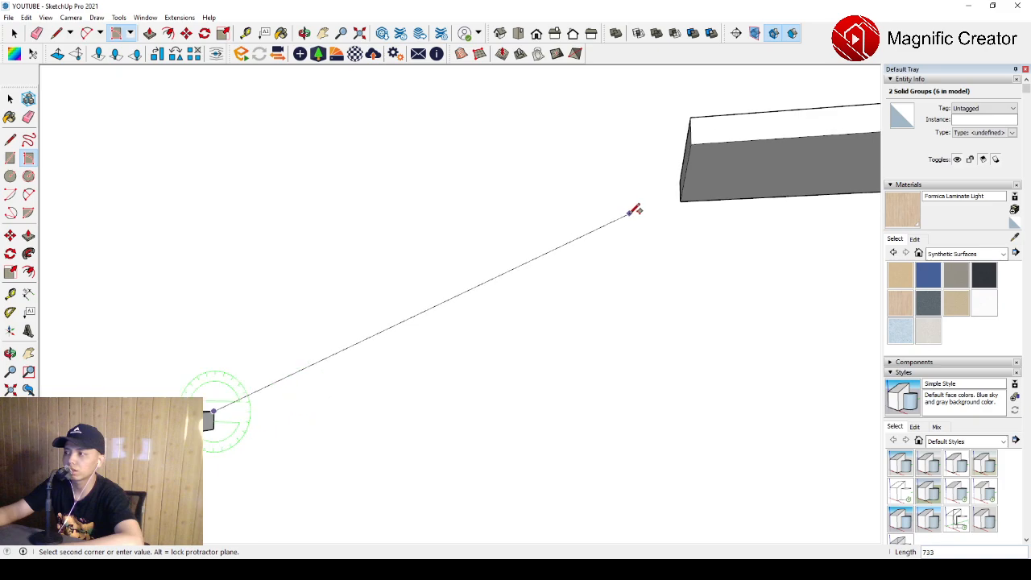
left_click(669, 183)
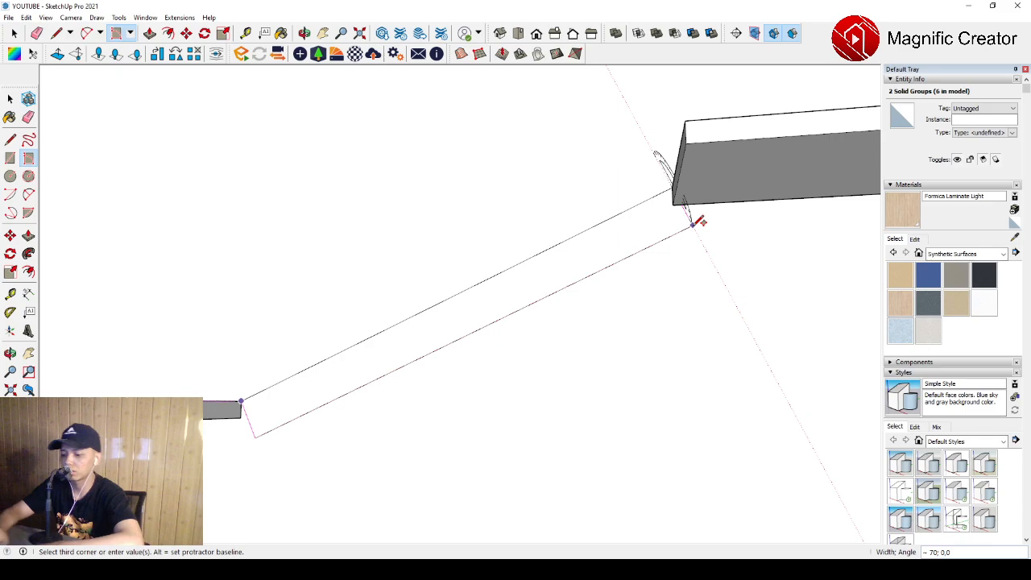
left_click(694, 223)
key("space")
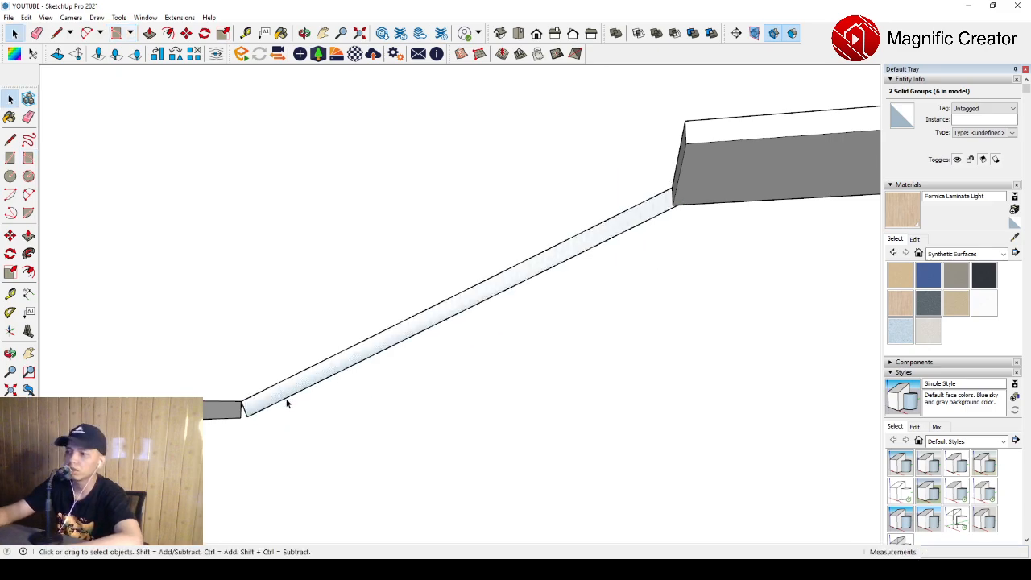
Extrude the slanted rectangle outward from the wall to match the depth of the upper middle shelf
middle_click_drag(282, 403, 384, 352)
double_click(383, 350)
key("p")
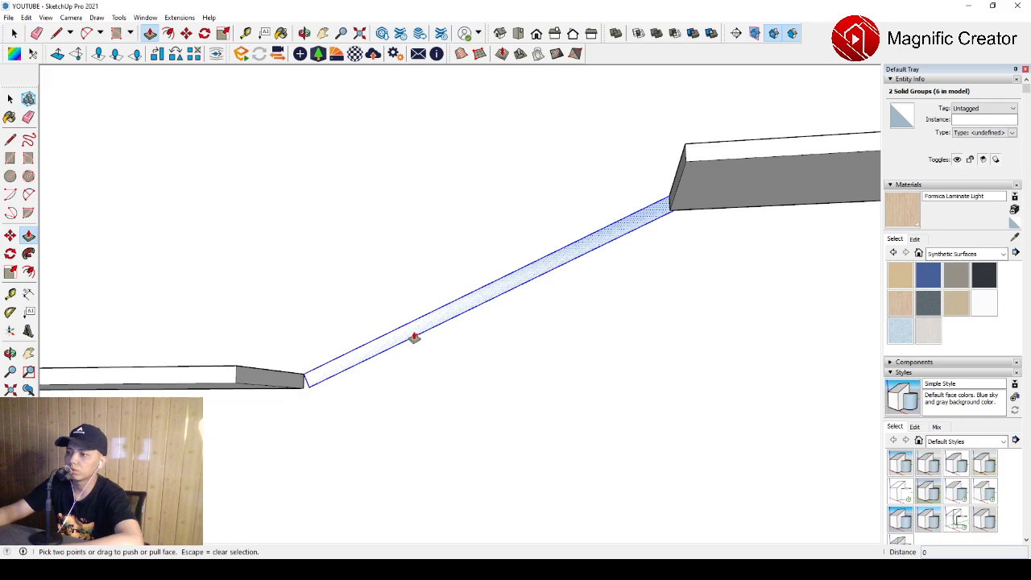
left_click(427, 327)
scroll(499, 277, "down", 2)
left_click(722, 192)
key("space")
Extend the slanted connector's lower end face with Push/Pull to meet the end of the upper left shelf
middle_click_drag(658, 220, 439, 354)
scroll(282, 329, "up", 5)
left_click(394, 331)
key("p")
left_click(396, 323)
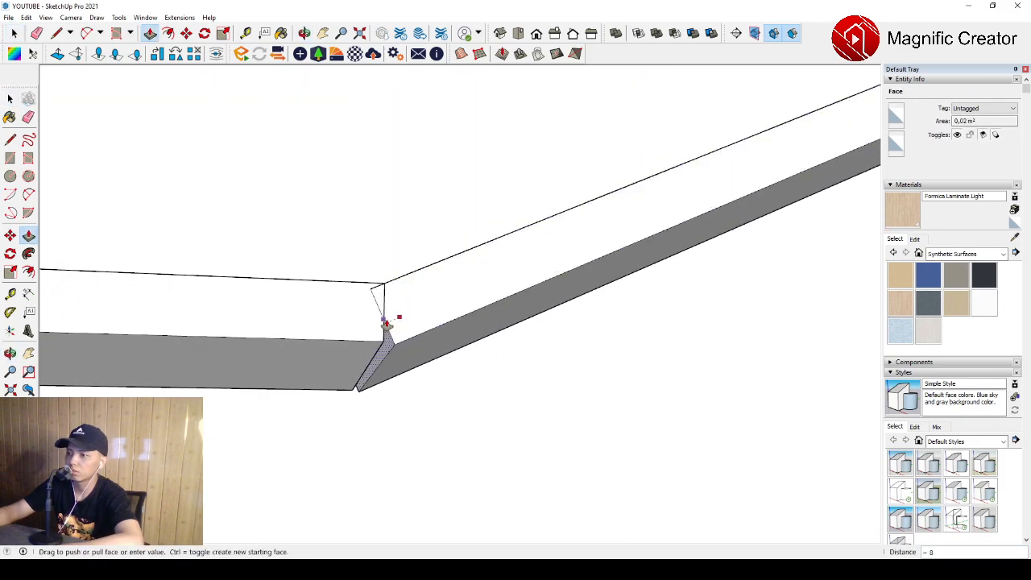
left_click(368, 329)
key("space")
Select all the geometry of the slanted connector and make it a group
scroll(335, 340, "down", 5)
triple_click(394, 305)
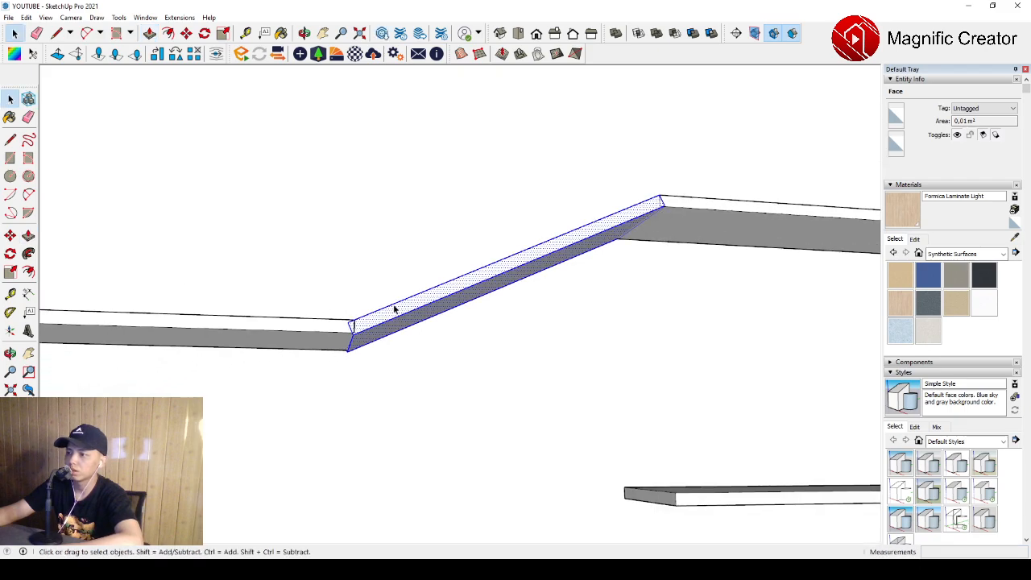
right_click(394, 305)
left_click(422, 383)
Copy the slanted connector straight down about 713 mm to join the lower left and lower middle shelves
scroll(423, 318, "down", 3)
middle_click_drag(461, 314, 393, 247, "shift")
key("m")
key("ctrl")
left_click(439, 232)
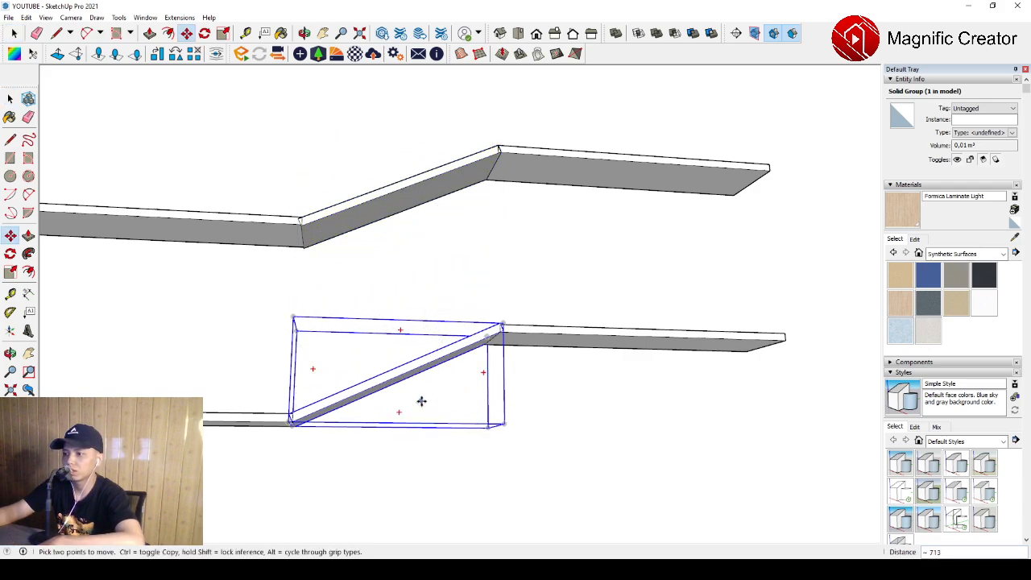
Place another connector copy midway between the two slanted connectors and flip it along the blue axis
left_click(527, 391)
key("space")
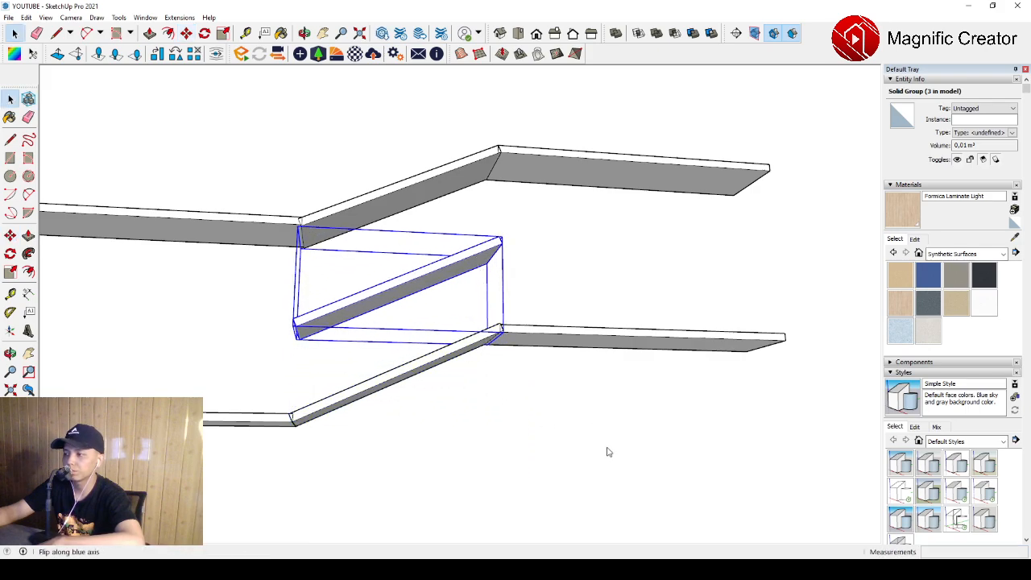
middle_click_drag(422, 307, 355, 365)
Move the flipped connector up about 35 mm to line up with the upper left and lower middle shelves
key("m")
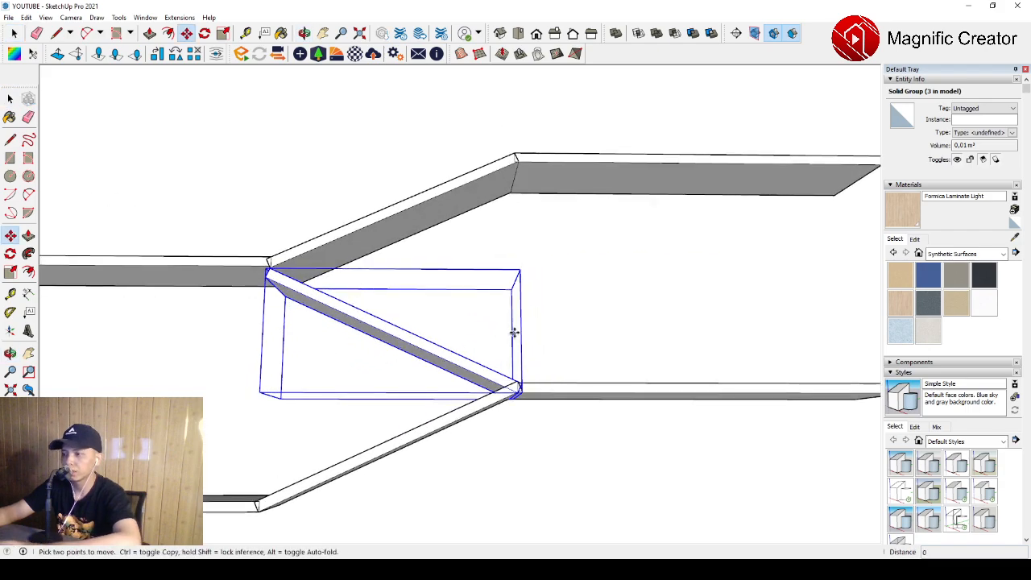
left_click(513, 326)
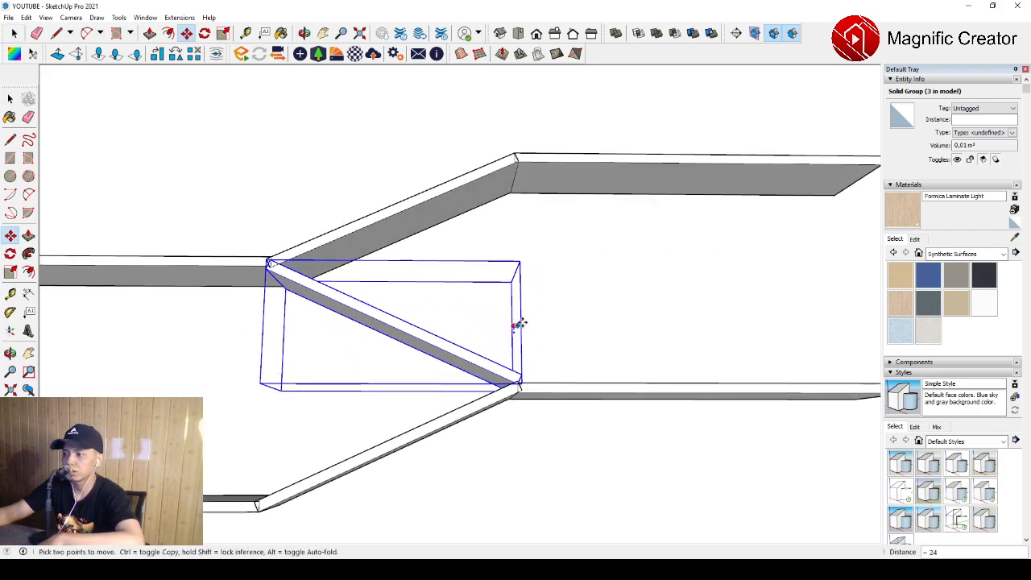
scroll(531, 328, "up", 2)
left_click(546, 330)
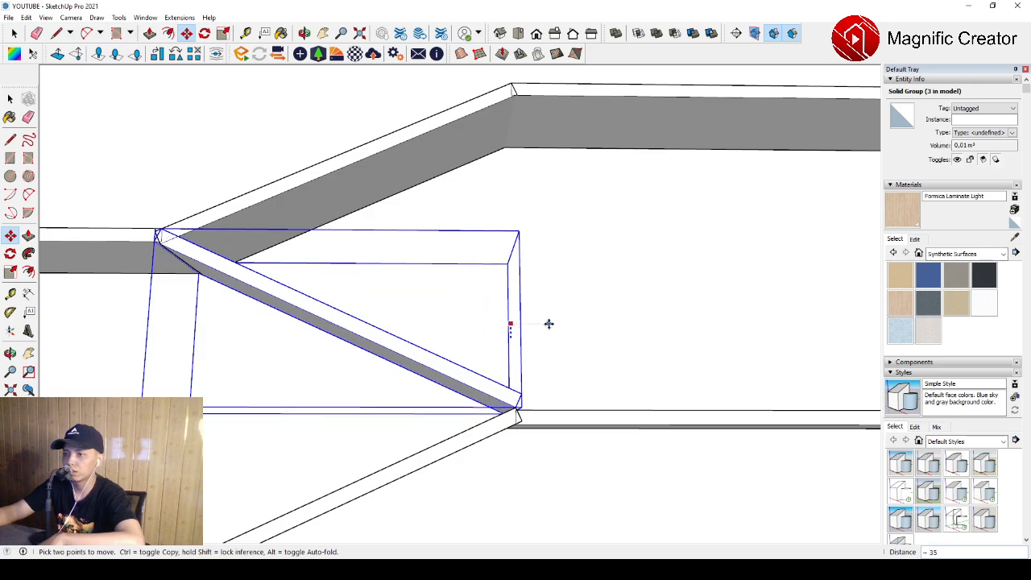
key("space")
Extend the flipped connector's lower end face with Push/Pull into the end of the lower middle shelf
scroll(471, 393, "down", 2)
double_click(472, 392)
key("p")
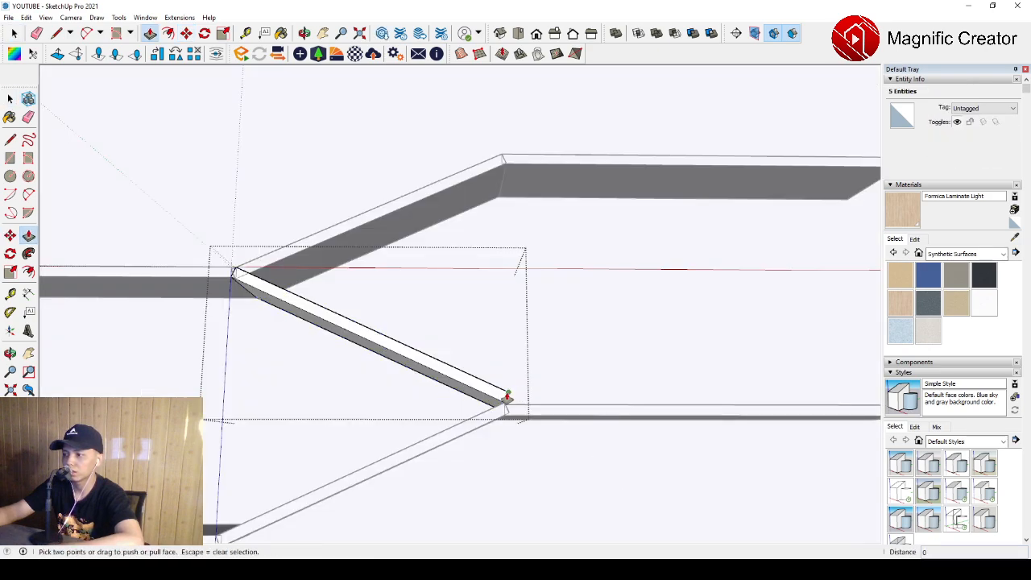
left_click(506, 401)
left_click(537, 407)
key("space")
left_click(483, 428)
Copy the three connectors horizontally about 1858 mm into the gap between the middle and right pairs of shelves
scroll(485, 430, "down", 5)
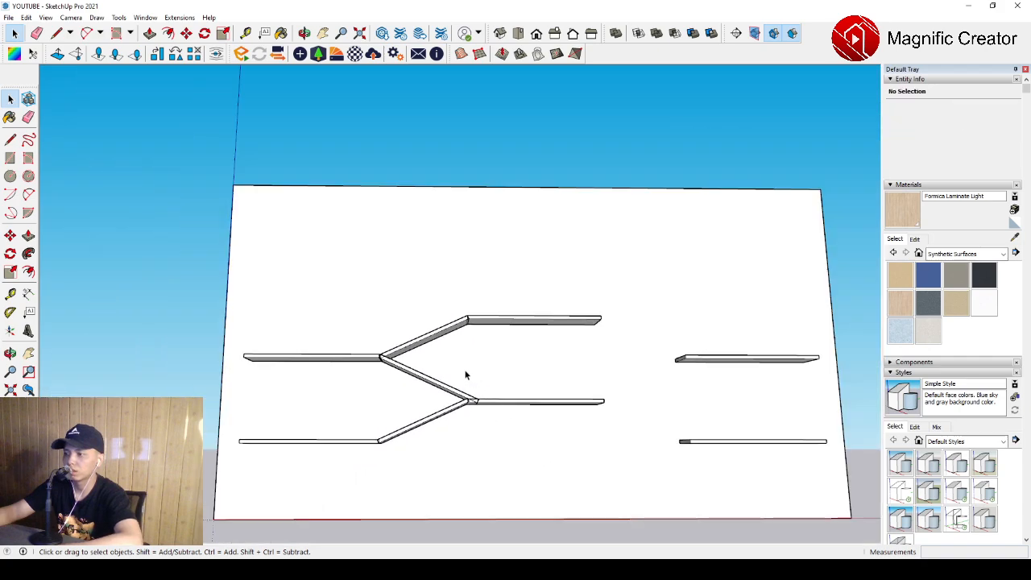
middle_click_drag(464, 372, 384, 355, "shift")
left_click_drag(272, 243, 409, 425)
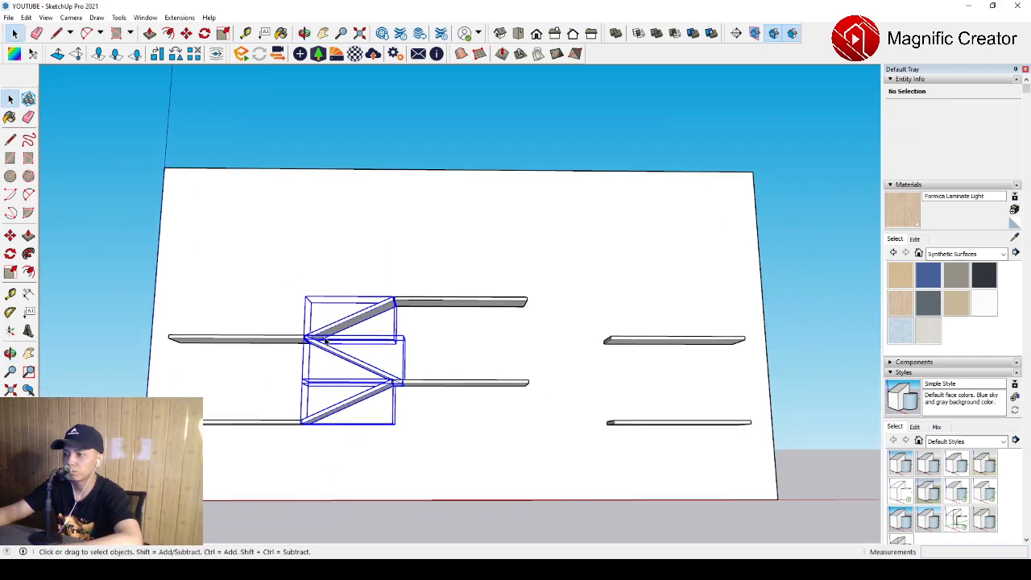
scroll(273, 257, "up", 2)
scroll(411, 435, "up", 1)
key("m")
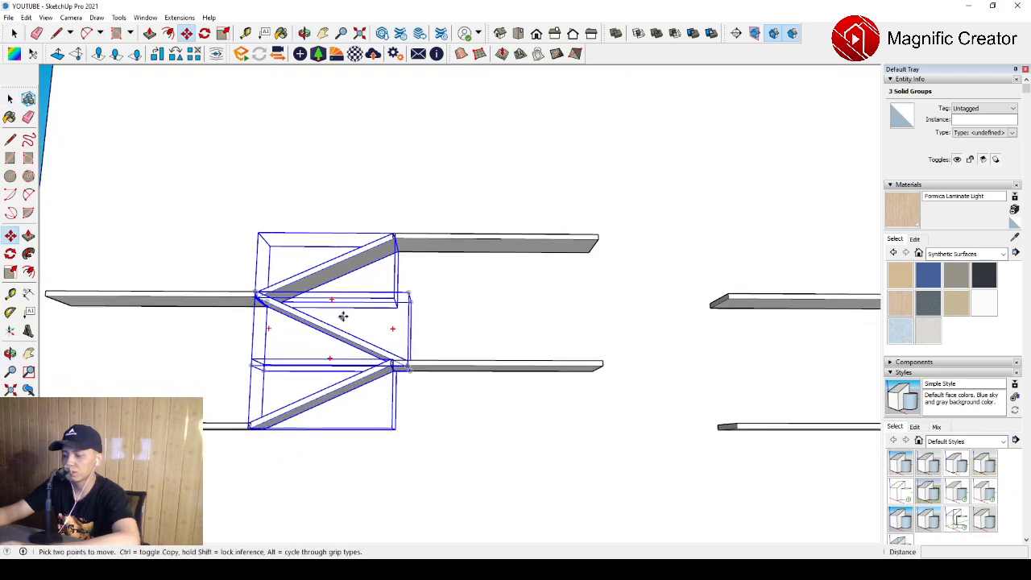
key("ctrl")
left_click(360, 312)
middle_click_drag(673, 328, 425, 328, "shift")
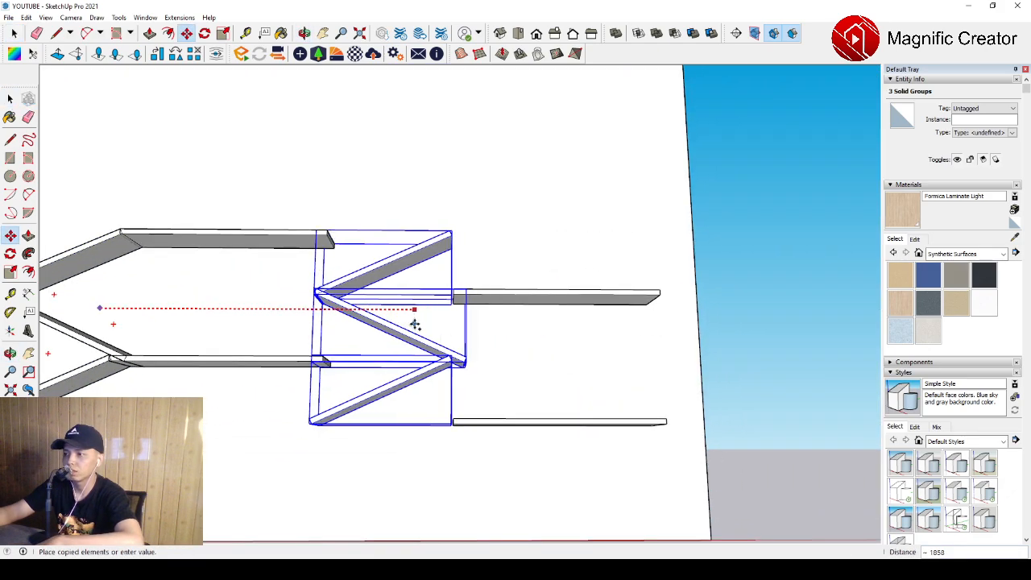
left_click(415, 324)
Group the three copied connectors and mirror the group horizontally
key("space")
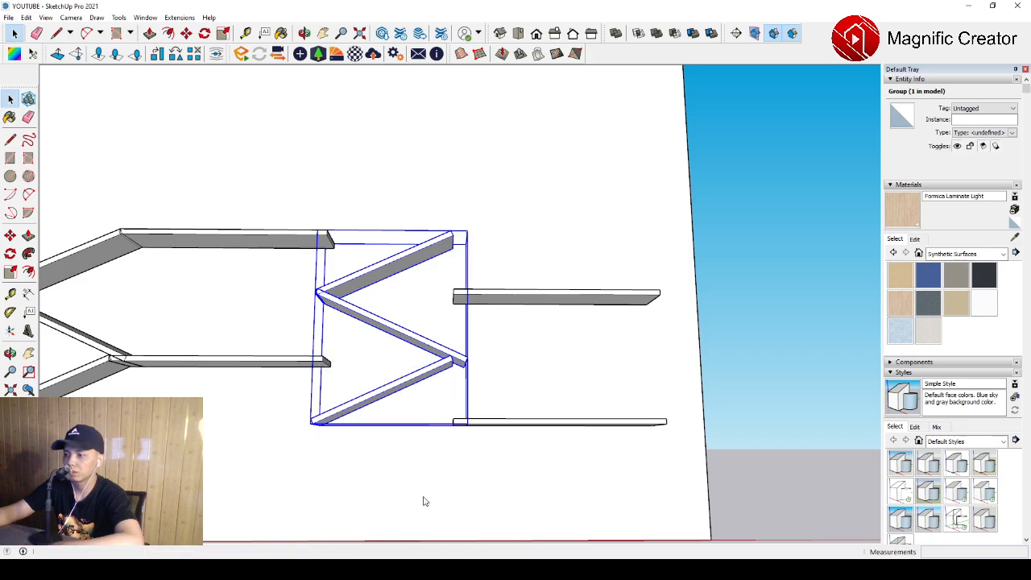
scroll(344, 304, "up", 6)
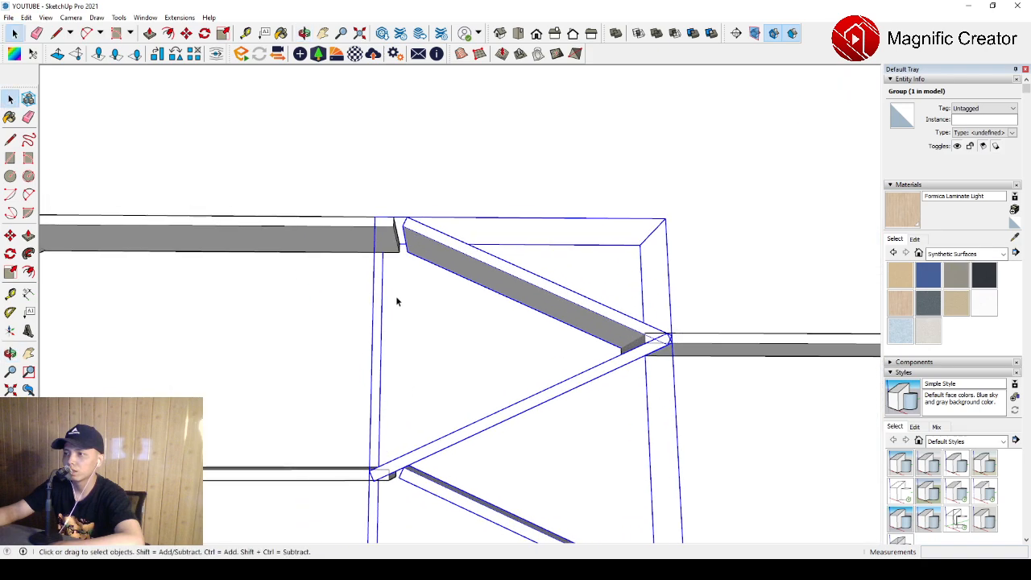
middle_click_drag(418, 279, 419, 331, "shift")
Extend the right end of the upper middle shelf about 42 mm to meet the mirrored upper connector
scroll(409, 279, "up", 2)
scroll(431, 246, "down", 4)
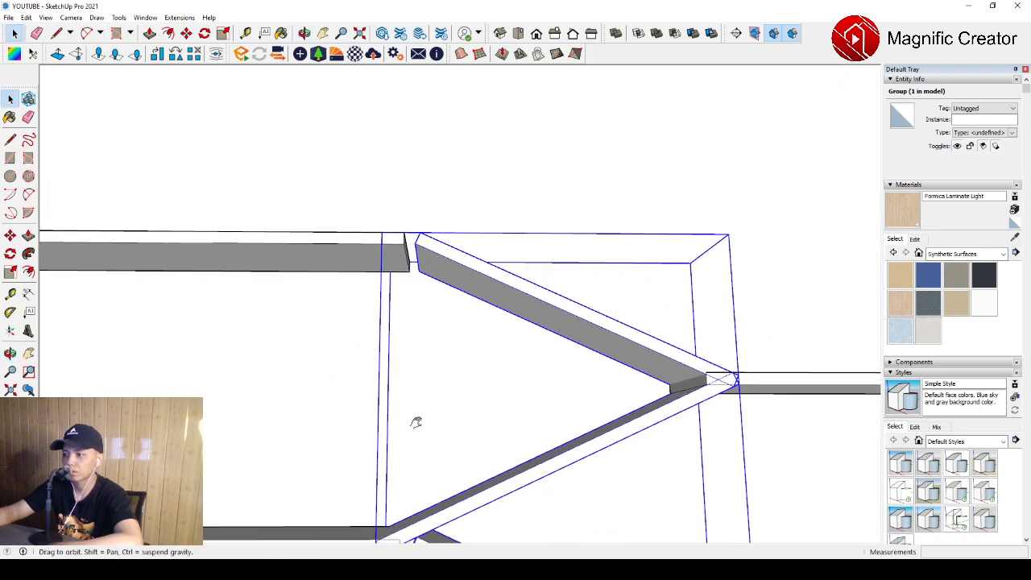
middle_click_drag(416, 421, 456, 244, "shift")
scroll(455, 375, "down", 1)
middle_click_drag(453, 302, 453, 393, "shift")
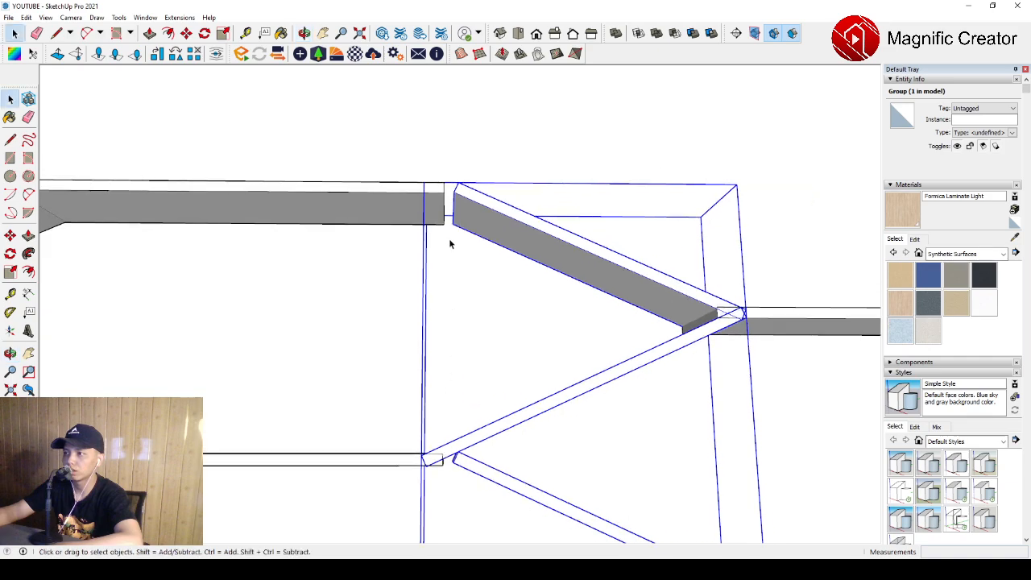
triple_click(405, 203)
key("p")
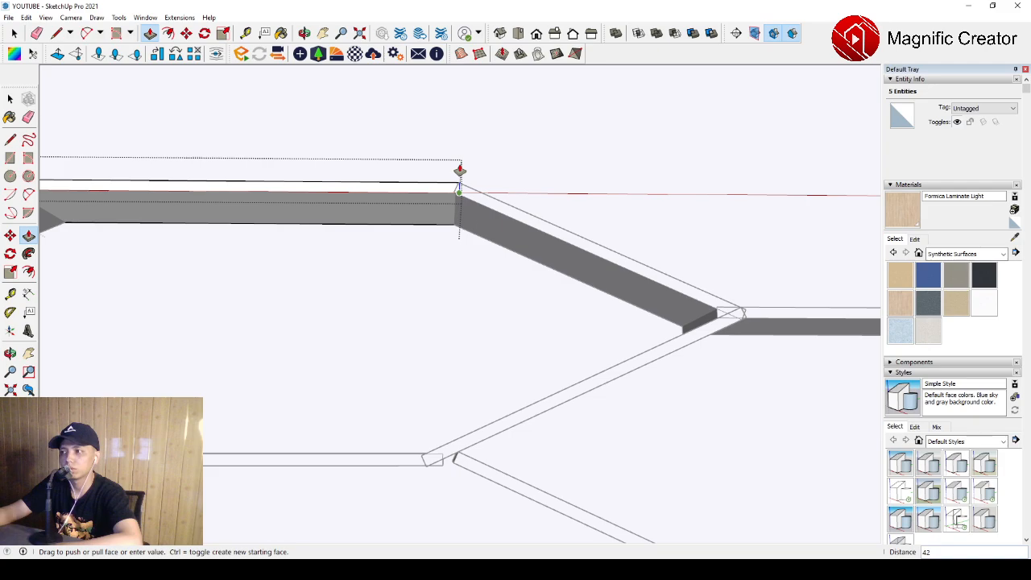
left_click(460, 173)
key("space")
Inside the mirrored group, extend the lowest connector's upper end face to meet the lower middle shelf's right end
scroll(462, 290, "down", 1)
middle_click_drag(482, 469, 476, 420, "shift")
double_click(460, 407)
left_click(460, 407)
left_click_drag(387, 355, 451, 406)
triple_click(464, 401)
left_click_drag(377, 336, 545, 485)
scroll(463, 412, "up", 2)
key("p")
left_click(441, 394)
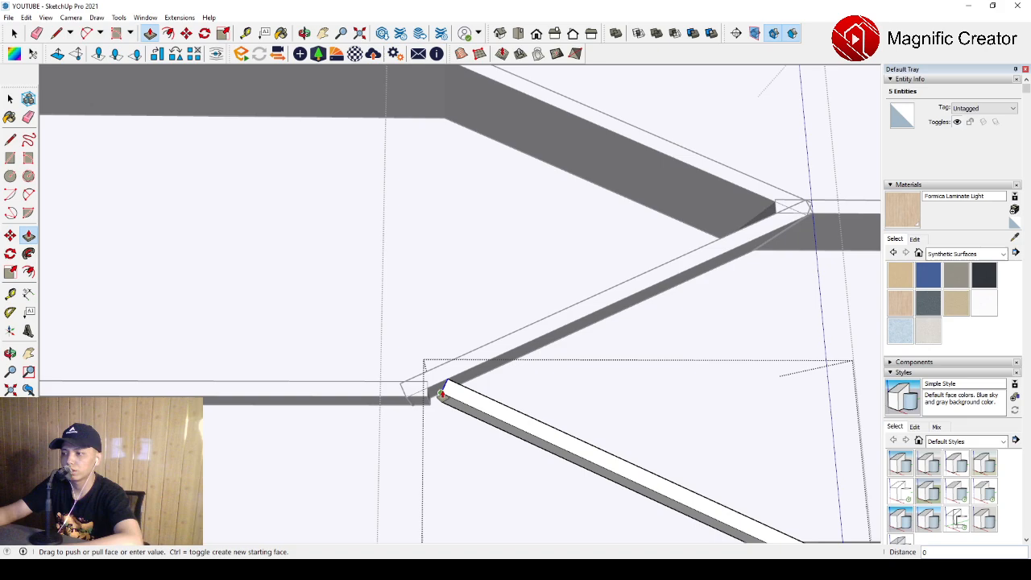
left_click(417, 392)
key("space")
scroll(448, 285, "down", 5)
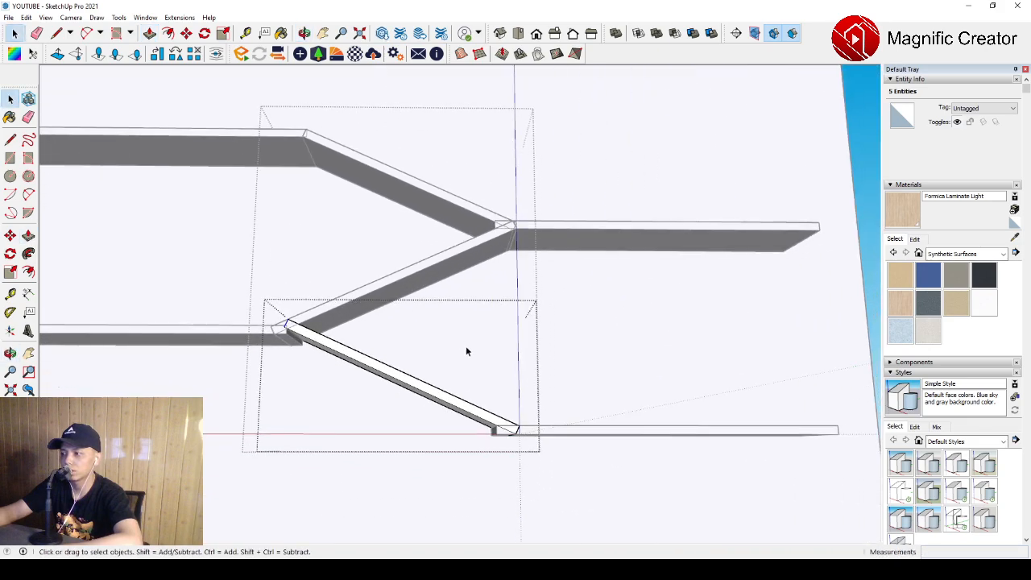
scroll(472, 416, "down", 4)
left_click(795, 339)
left_click(793, 339)
Copy the left downward-sloping connector straight up about 718 mm, above the left end of the upper middle shelf
scroll(676, 407, "down", 2)
middle_click_drag(592, 379, 363, 385)
scroll(337, 389, "up", 2)
scroll(337, 389, "down", 2)
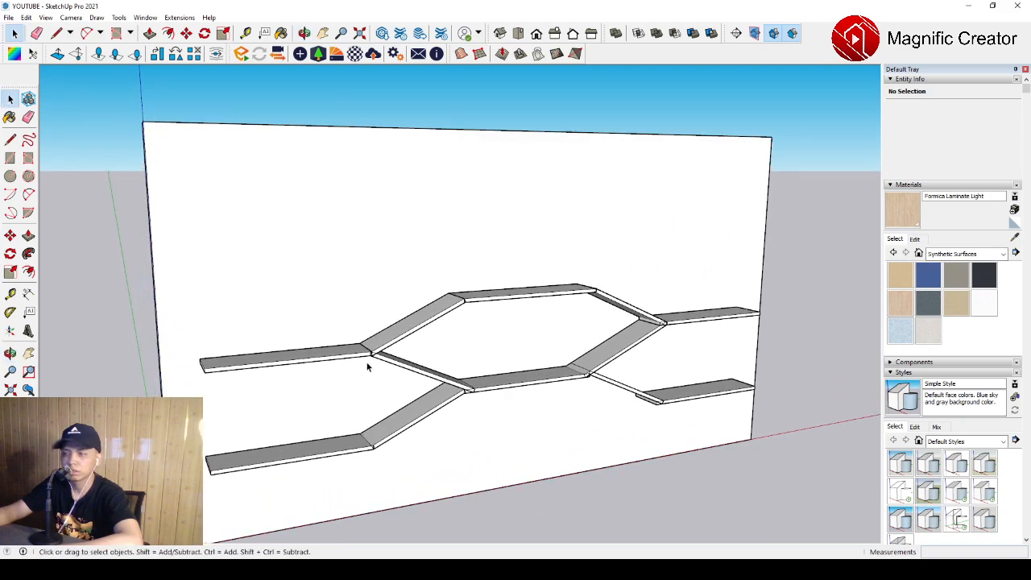
scroll(410, 352, "up", 2)
middle_click_drag(412, 352, 317, 330)
double_click(409, 393)
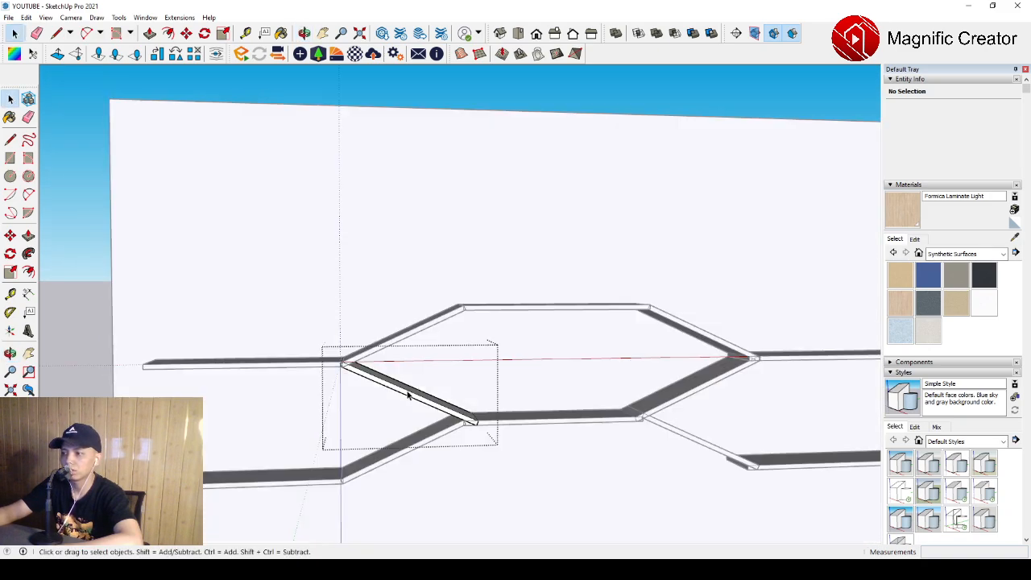
key("Escape")
left_click(423, 396)
middle_click_drag(424, 396, 384, 360)
key("m")
key("ctrl")
left_click(438, 375)
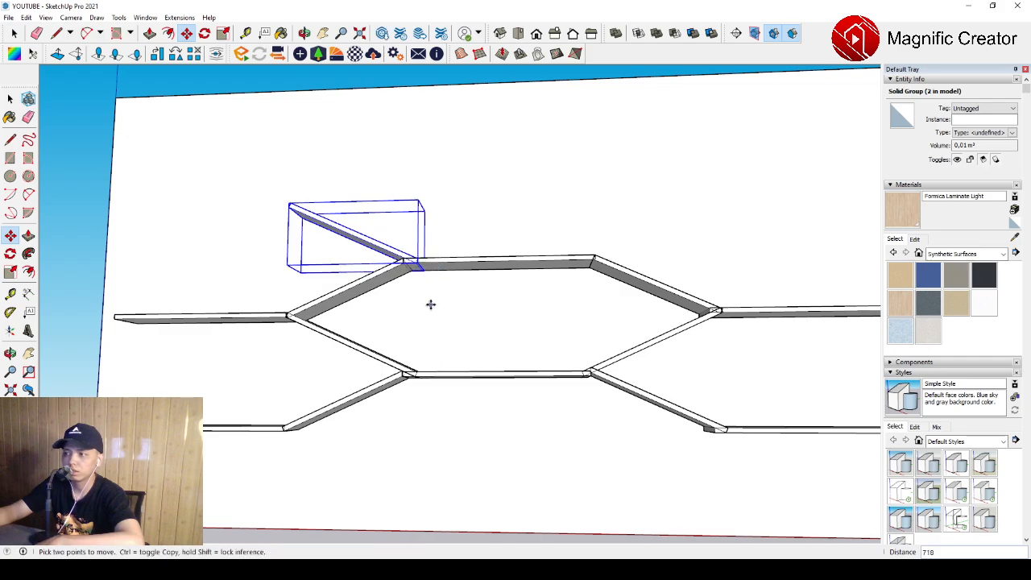
scroll(431, 306, "down", 3)
scroll(435, 309, "up", 2)
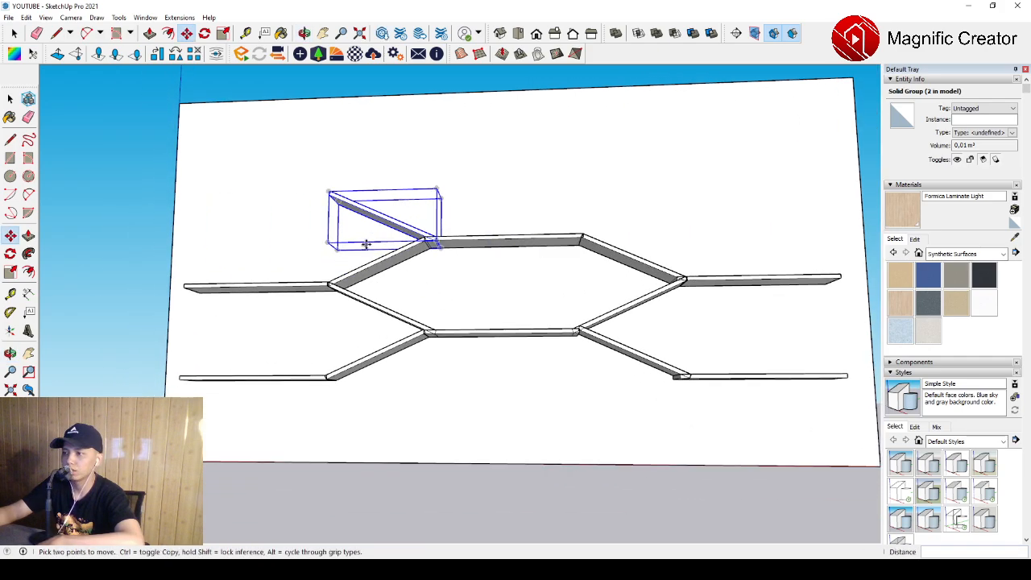
Open the mirrored connector group between the middle and right shelves for editing
key("space")
left_click(632, 259)
scroll(697, 290, "up", 2)
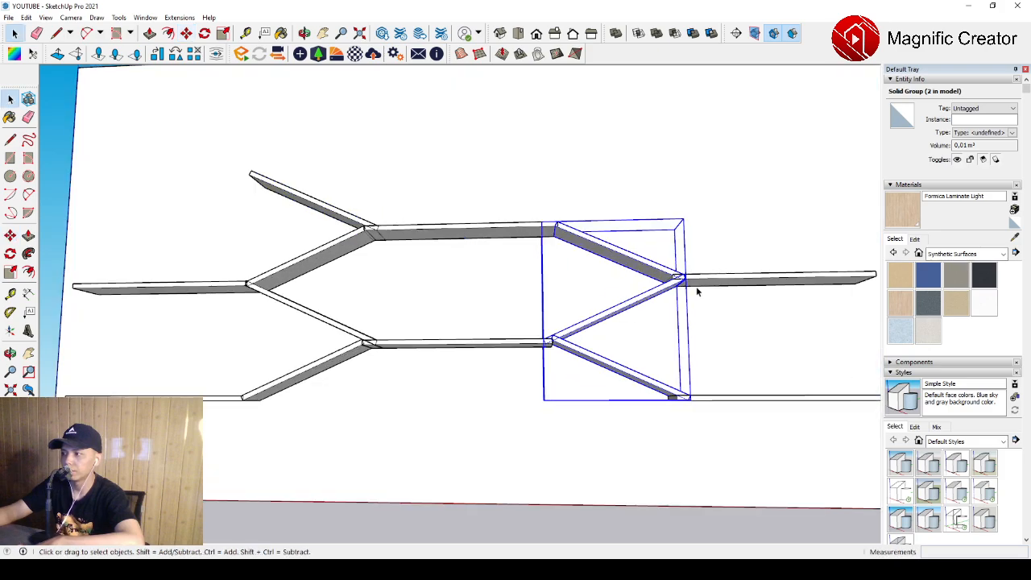
double_click(638, 273)
left_click(637, 273)
scroll(641, 273, "up", 3)
key("m")
scroll(661, 273, "up", 1)
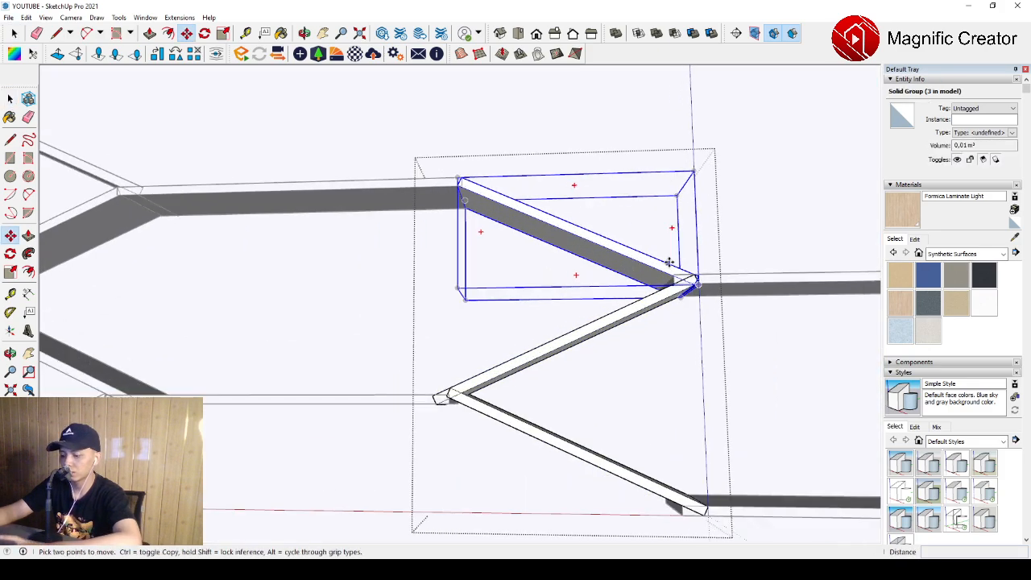
scroll(618, 268, "down", 3)
key("space")
Copy the group's middle connector straight down about 716 mm, below the lower right shelf's near end
left_click(596, 319)
scroll(656, 294, "up", 3)
key("m")
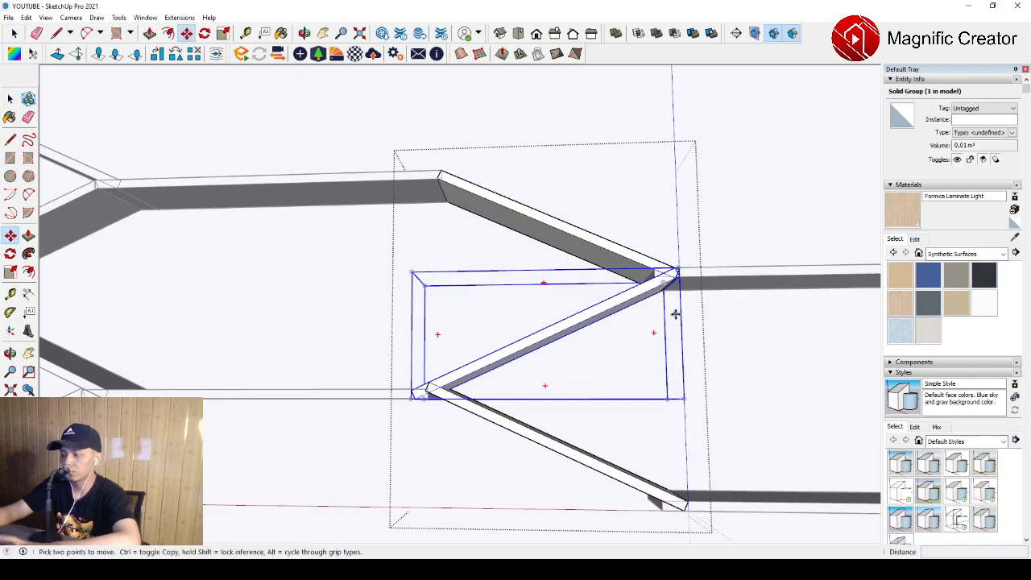
key("ctrl")
left_click(675, 313)
scroll(673, 327, "down", 3)
middle_click_drag(673, 324, 644, 211)
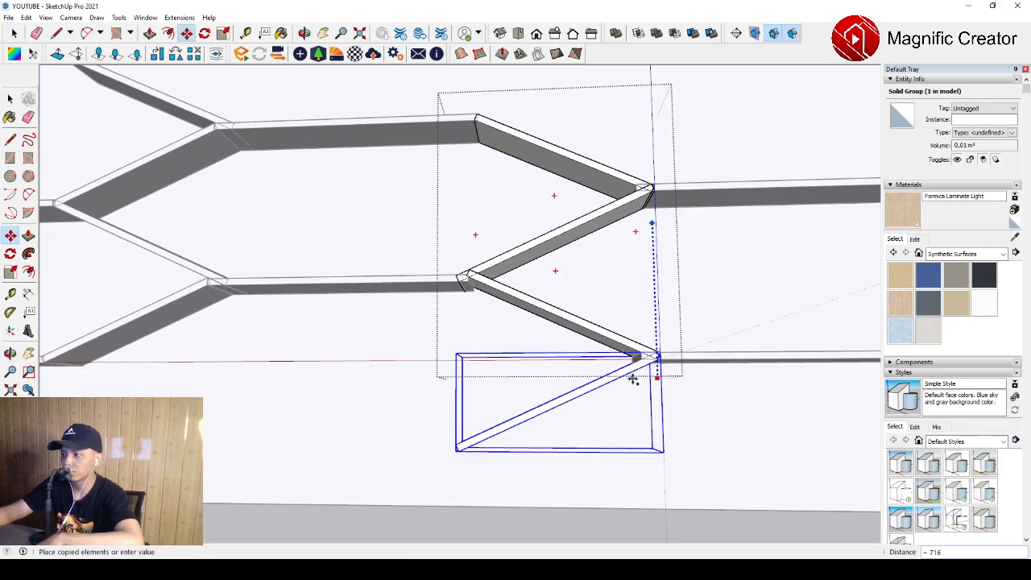
left_click(633, 372)
key("space")
Copy the group's original middle connector straight up to the upper middle shelf's right end and close the group
scroll(520, 418, "down", 3)
middle_click_drag(520, 384, 507, 392)
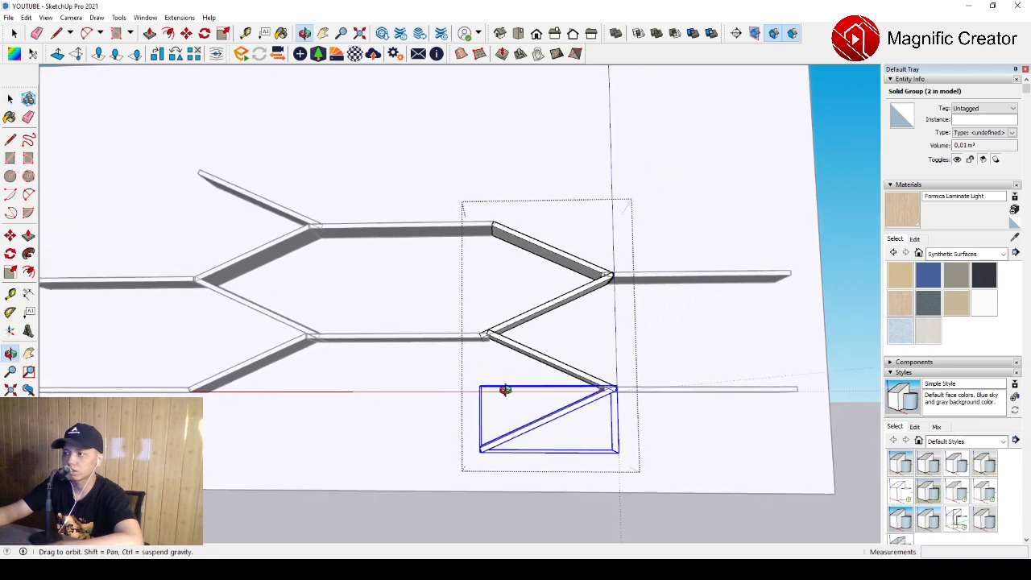
scroll(527, 307, "up", 2)
left_click(537, 317)
middle_click_drag(533, 319, 514, 371)
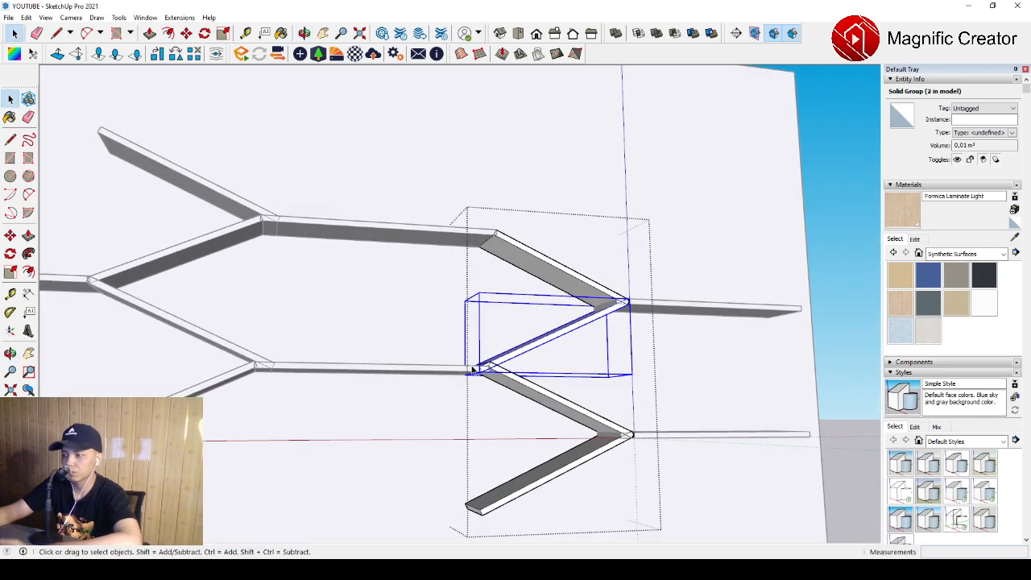
key("m")
key("ctrl")
left_click(429, 365)
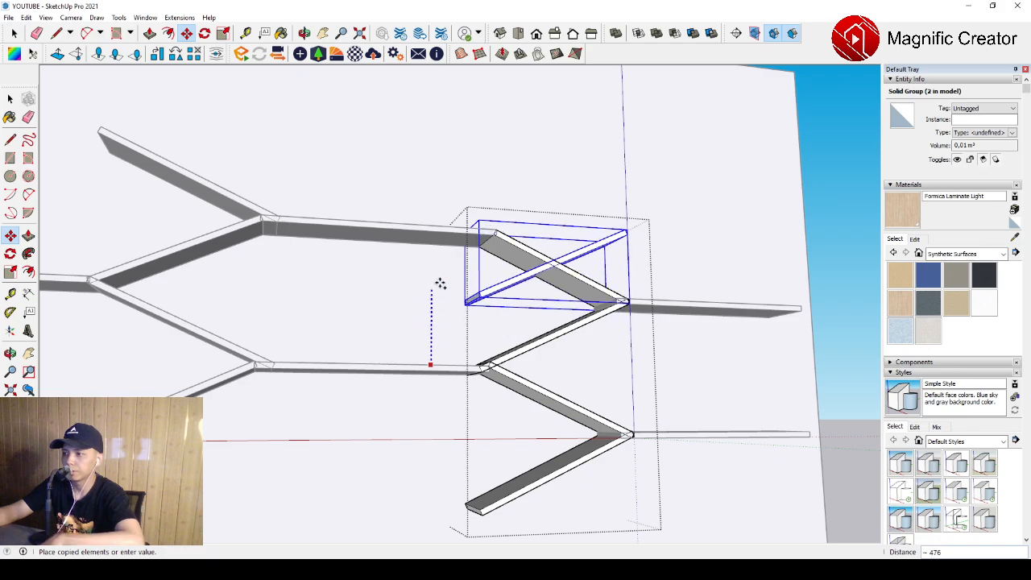
left_click(440, 228)
key("space")
scroll(472, 273, "down", 3)
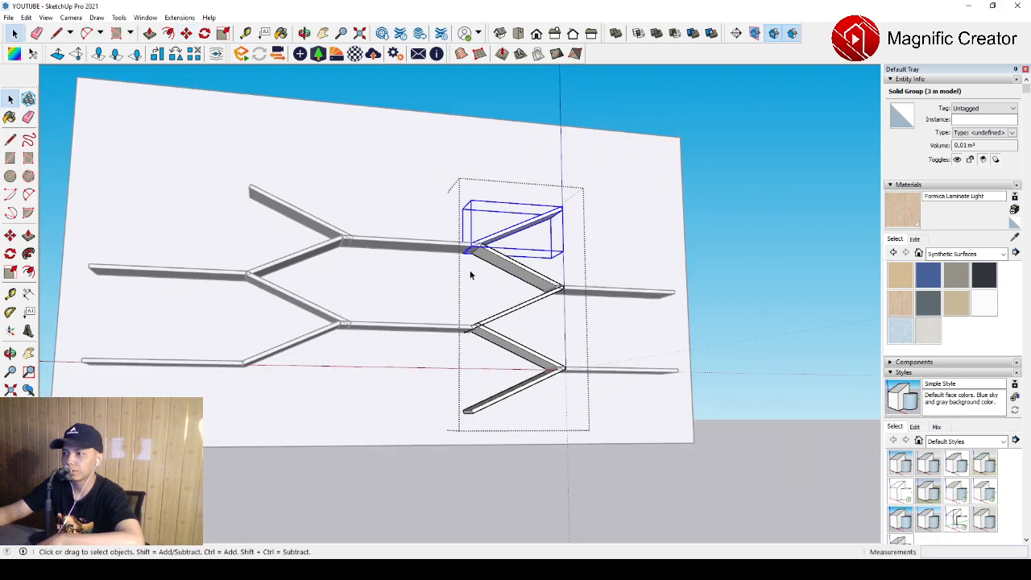
left_click(698, 265)
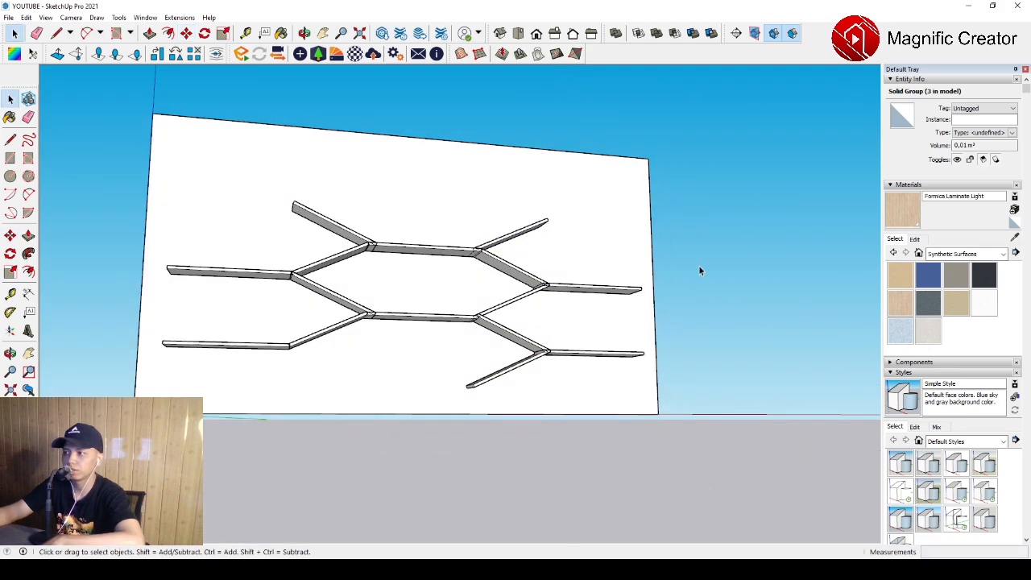
double_click(315, 283)
left_click(315, 285)
left_click(411, 472)
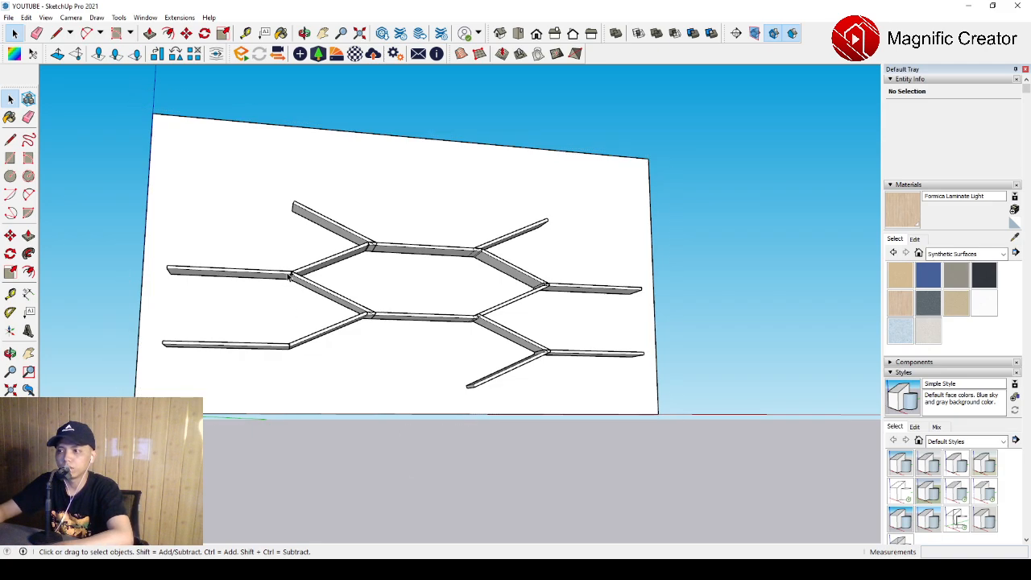
scroll(295, 279, "up", 1)
double_click(309, 288)
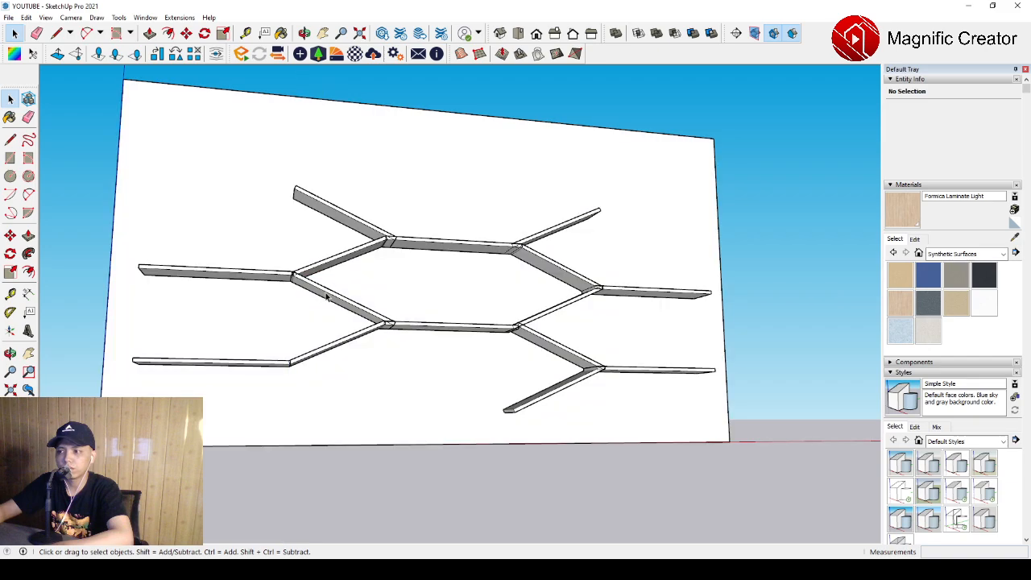
Copy the left downward-sloping connector straight down to the lower left shelf's right end and clear the selection
left_click(326, 297)
key("m")
left_click(394, 350)
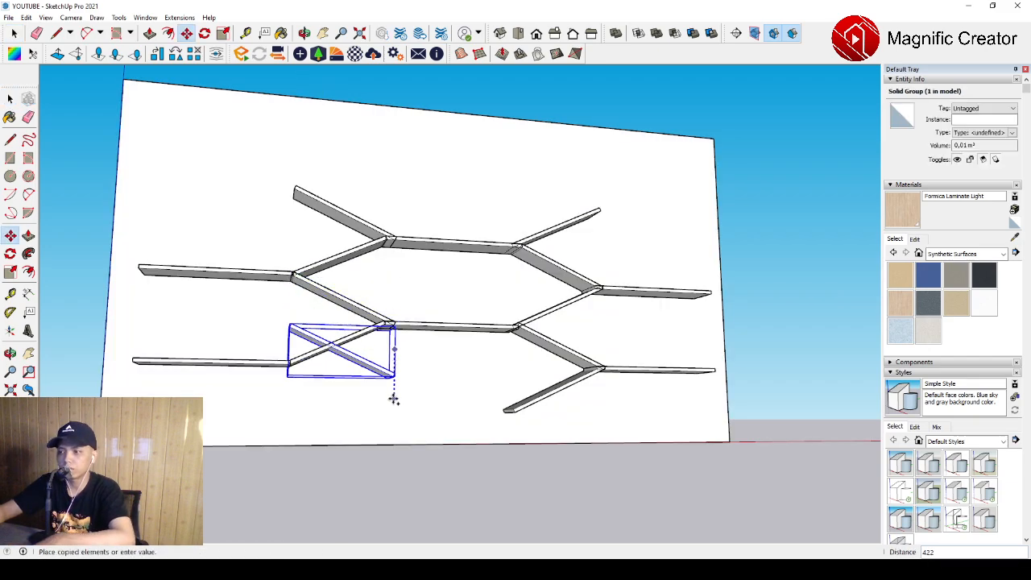
left_click(390, 431)
key("space")
scroll(393, 360, "down", 2)
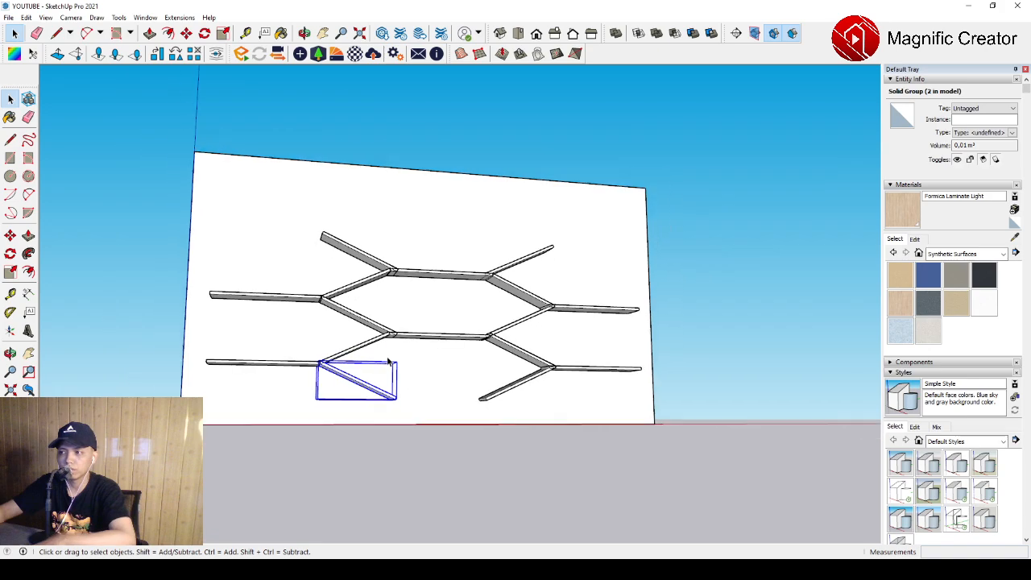
middle_click_drag(391, 359, 385, 406)
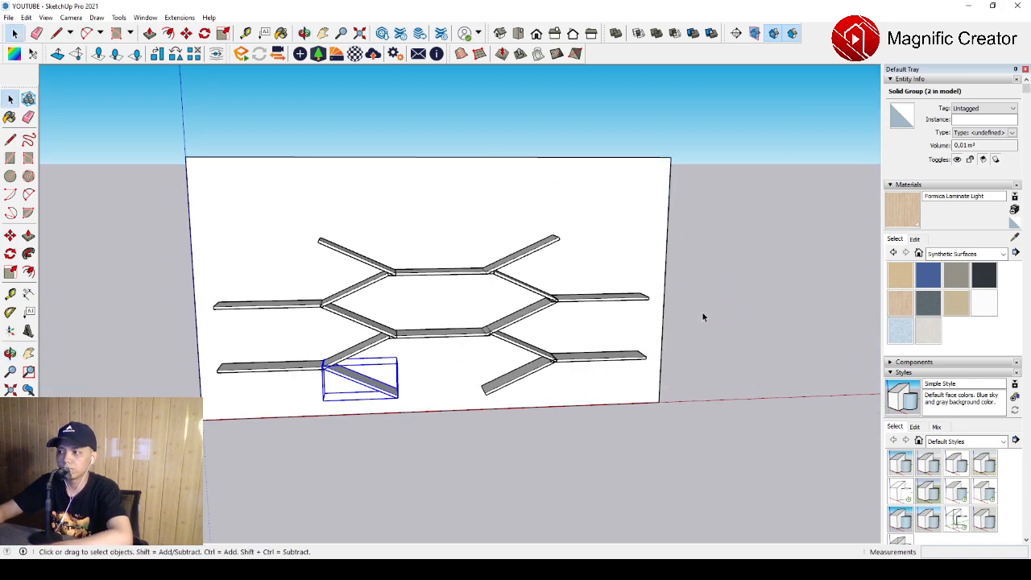
left_click(702, 311)
middle_click_drag(508, 264, 233, 307)
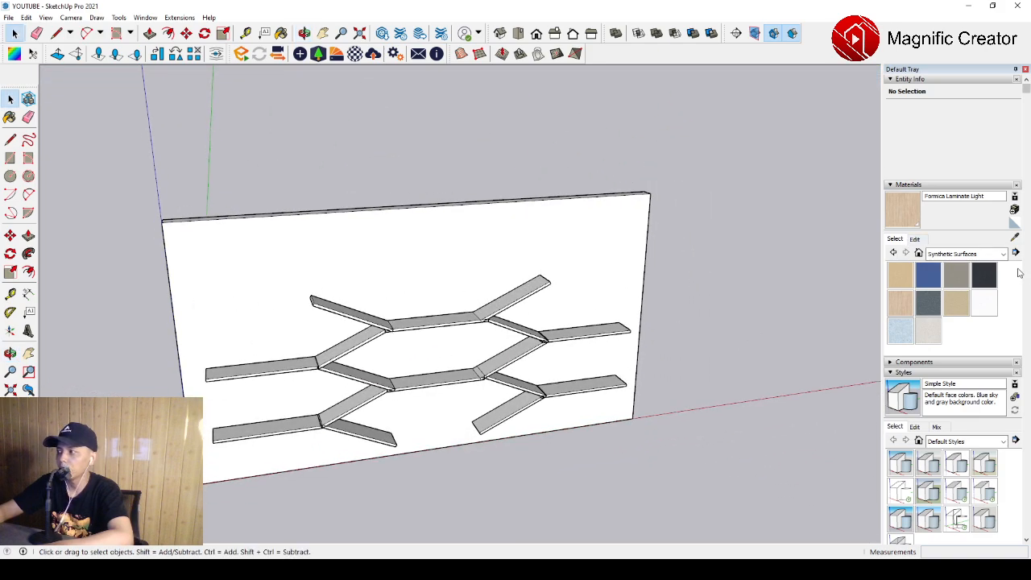
left_click(1003, 254)
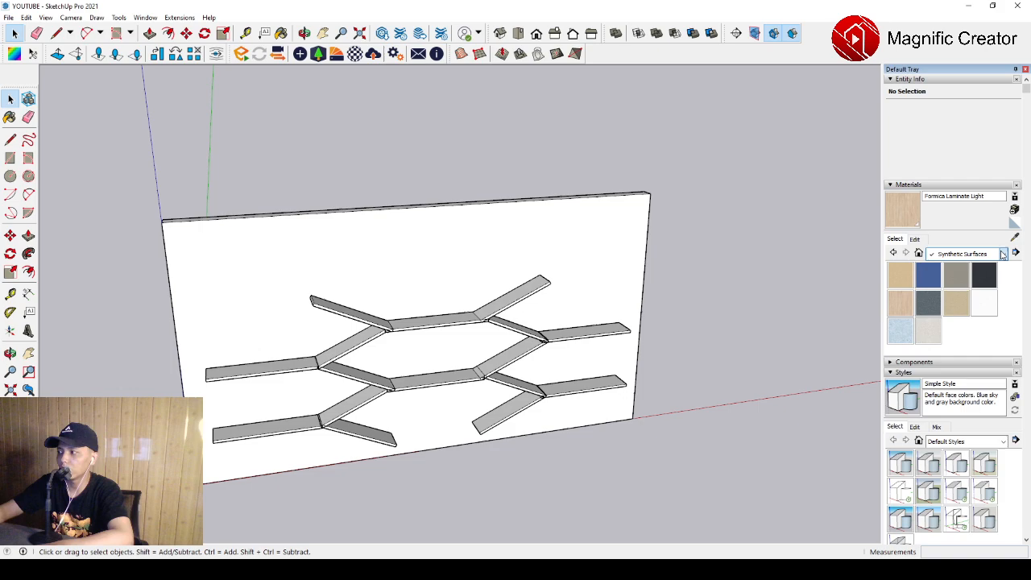
double_click(412, 329)
left_click(412, 329)
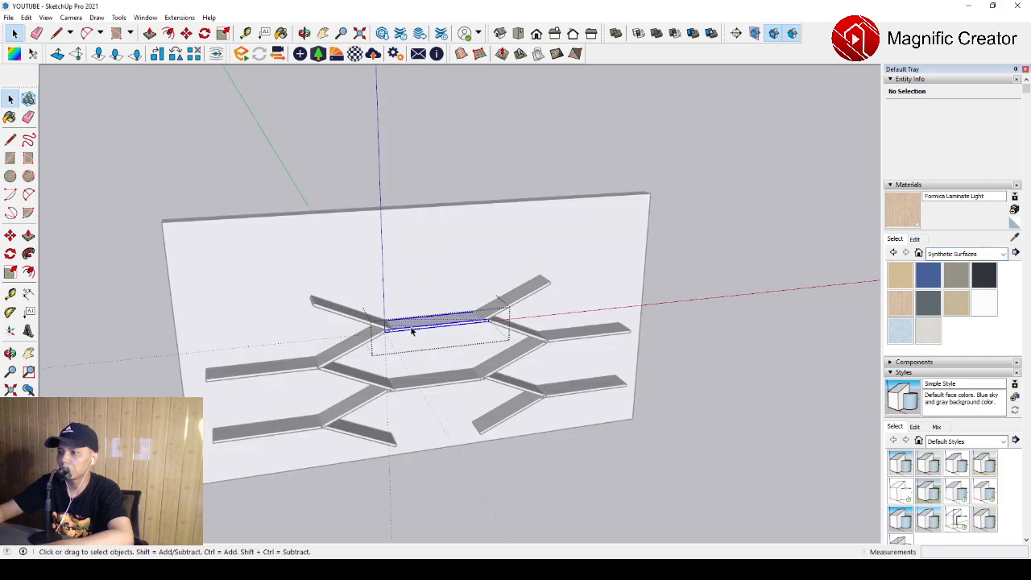
left_click(479, 403)
Paint the upper middle shelf with the Formica Blue material from Synthetic Surfaces
left_click(440, 324)
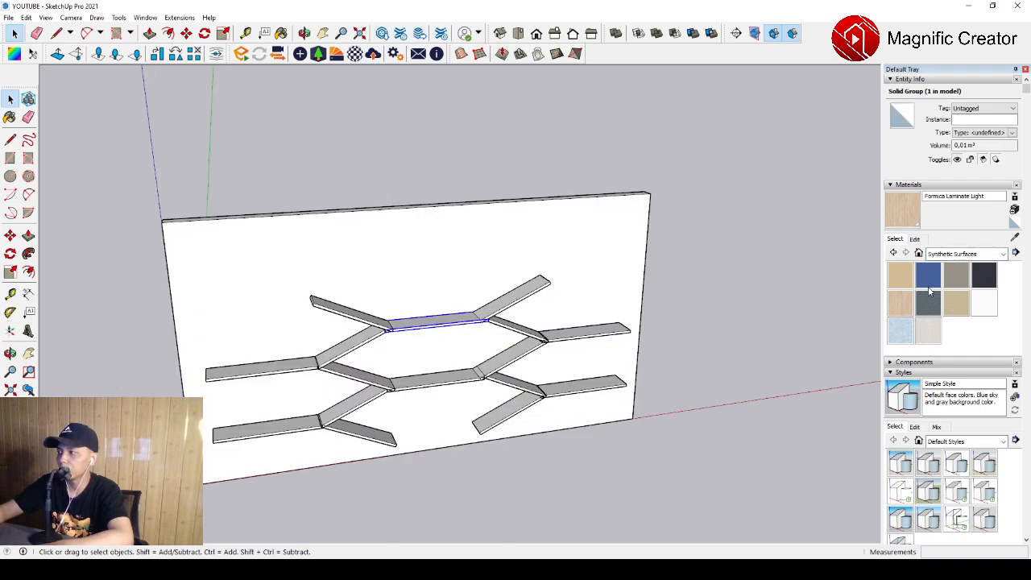
left_click(927, 276)
left_click(435, 320)
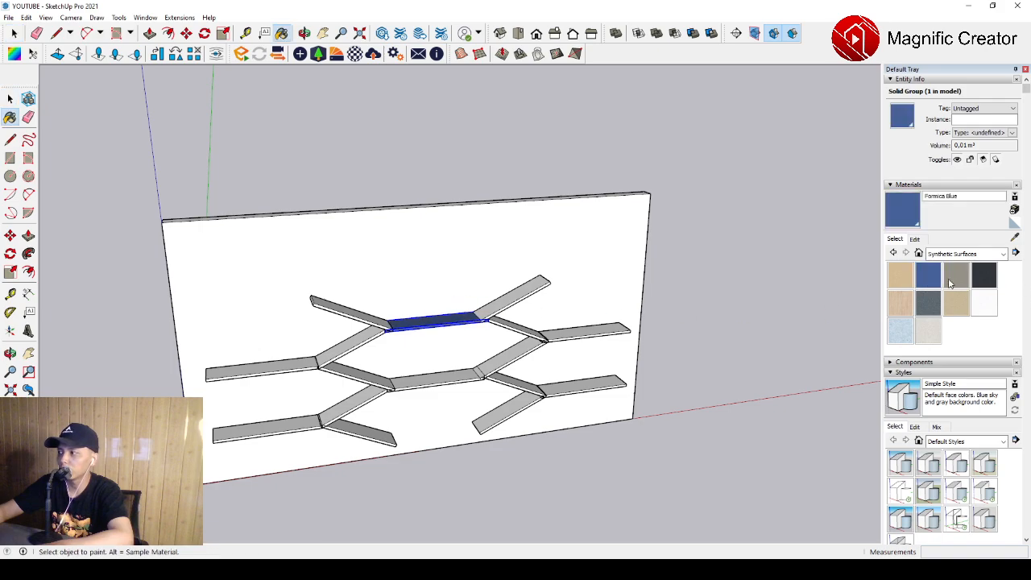
Paint the lower middle, lower left and lower right shelves with Formica Laminate Dark
left_click(984, 275)
left_click(429, 374)
left_click(288, 424)
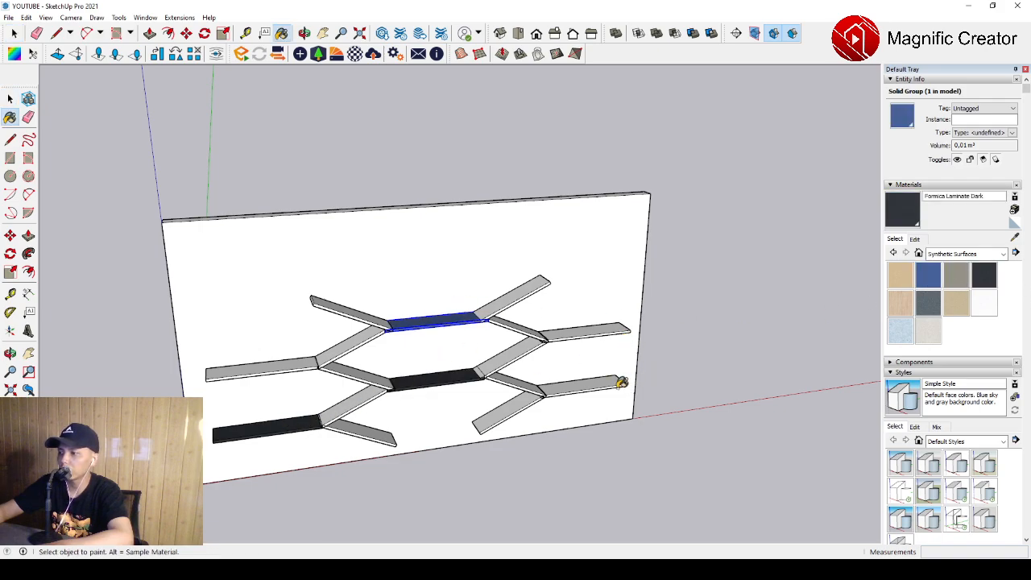
left_click(622, 384)
Apply Formica Laminate Light to the upper left and right shelves, topmost left connector, lower left upward-sloping connector and right connector group
left_click(899, 303)
left_click(586, 330)
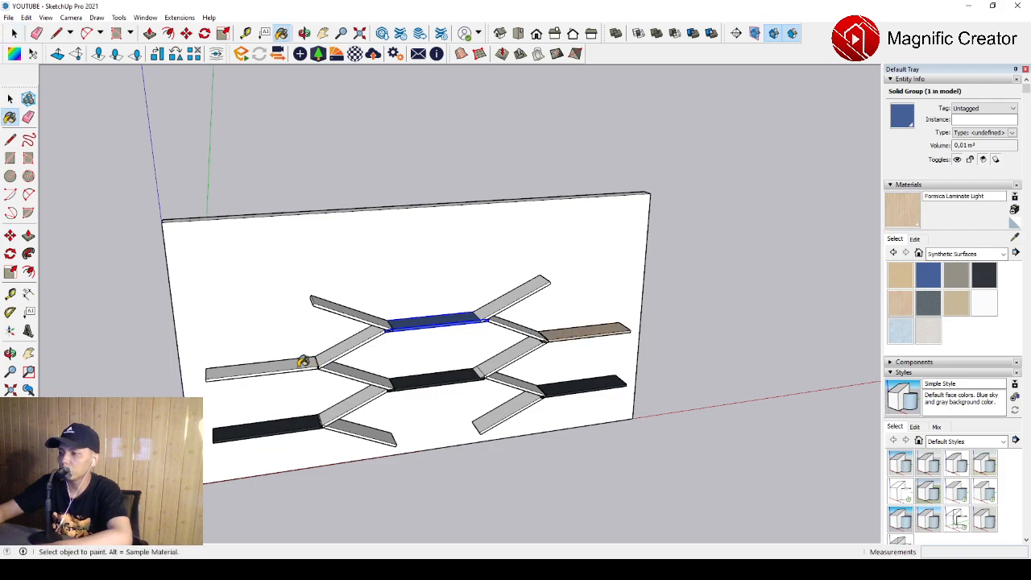
left_click(303, 361)
left_click(357, 307)
left_click(357, 407)
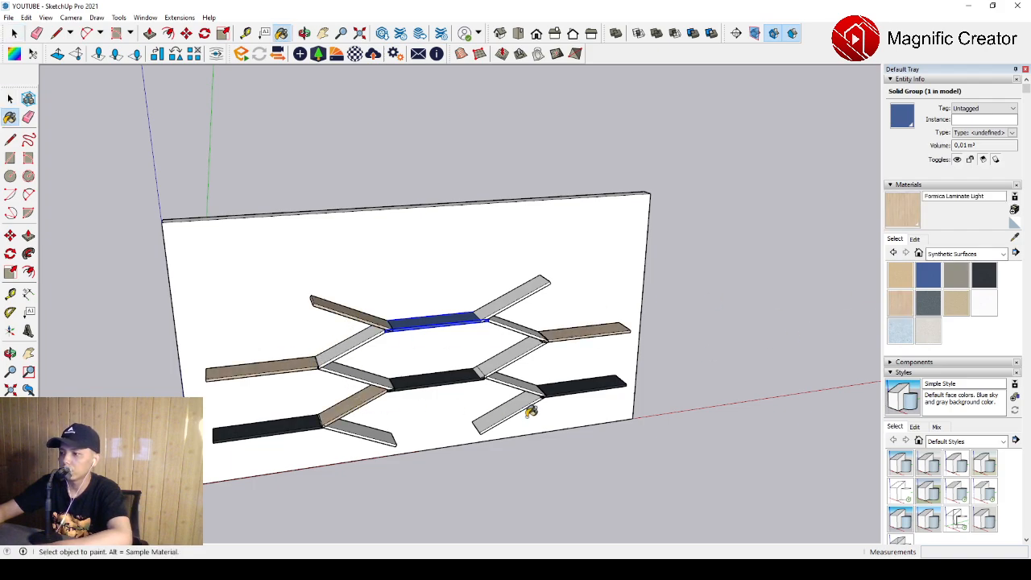
left_click(529, 364)
key("space")
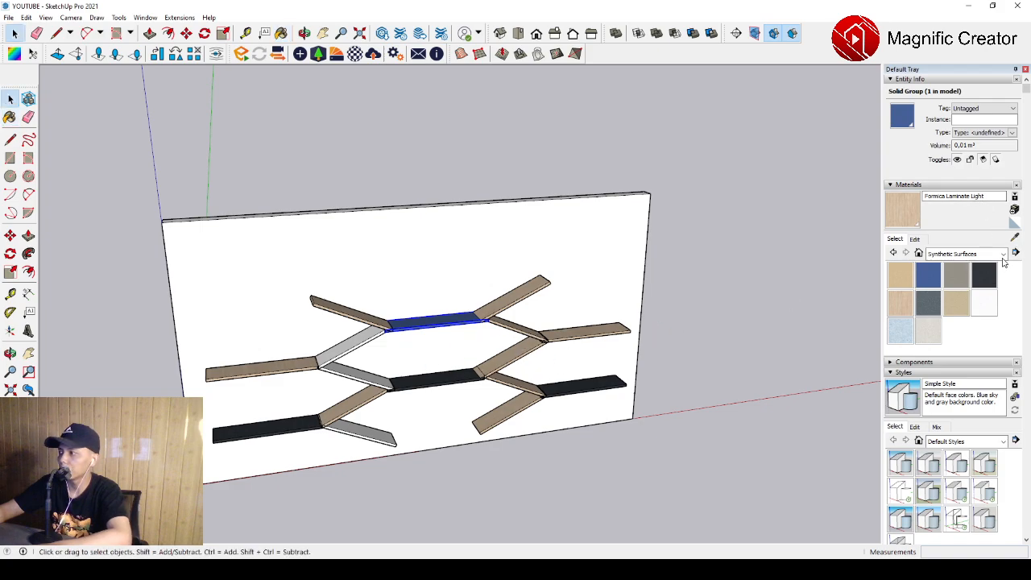
Paint the three remaining unpainted left connectors with the orange Color B04 from the Colors collection
left_click(999, 254)
left_click(967, 307)
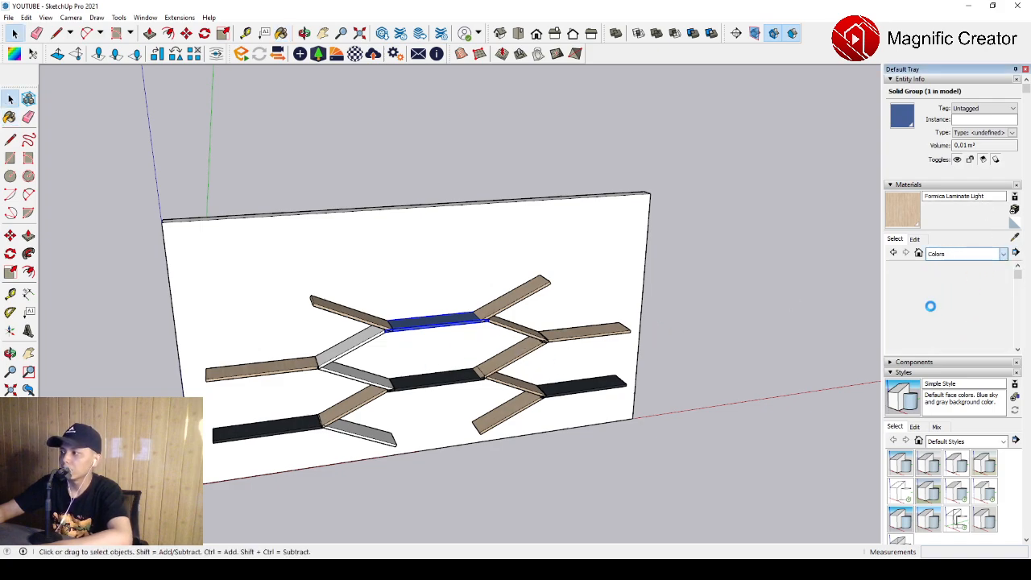
scroll(926, 303, "down", 3)
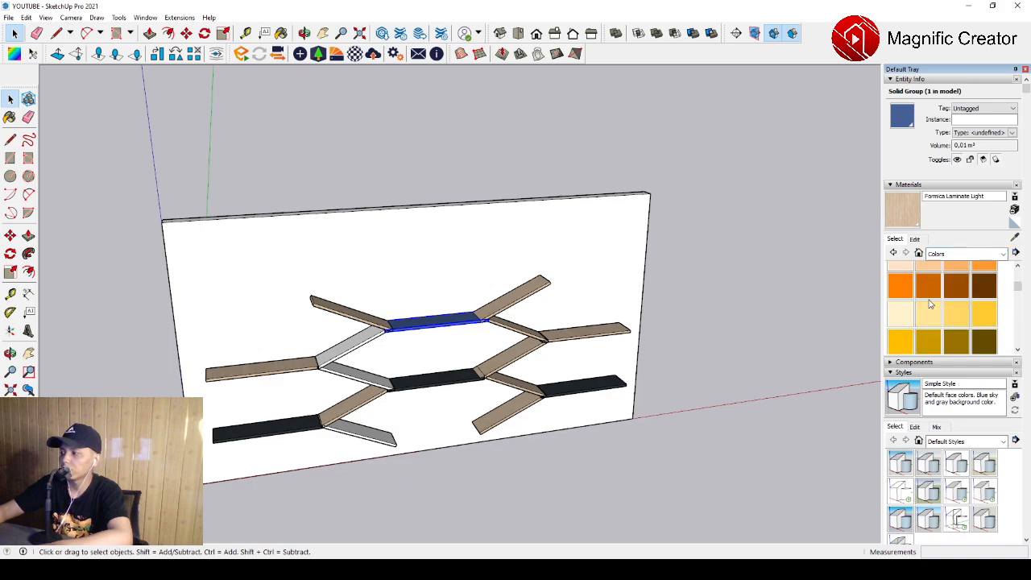
left_click(984, 272)
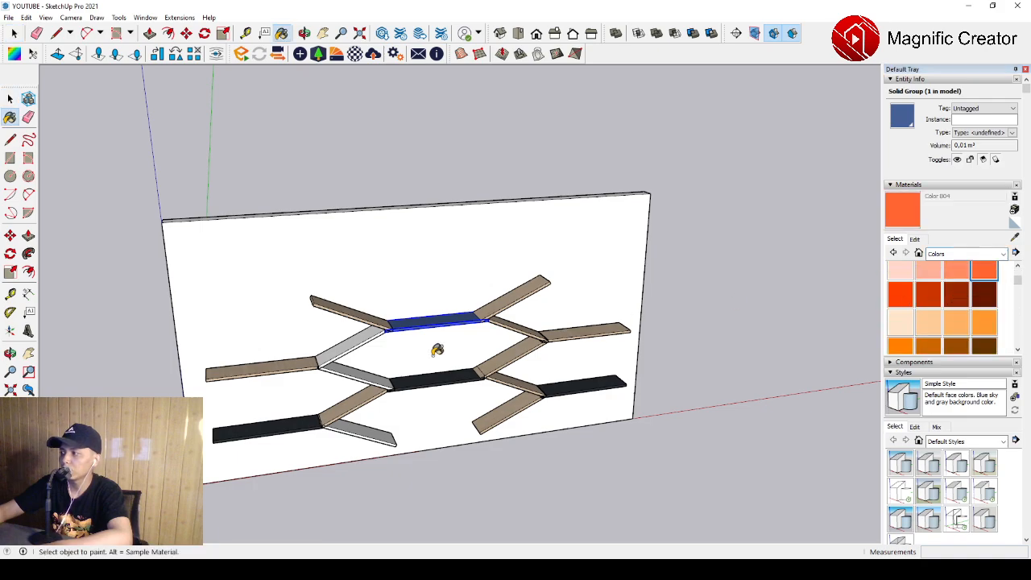
scroll(437, 357, "up", 2)
left_click(357, 338)
left_click(351, 370)
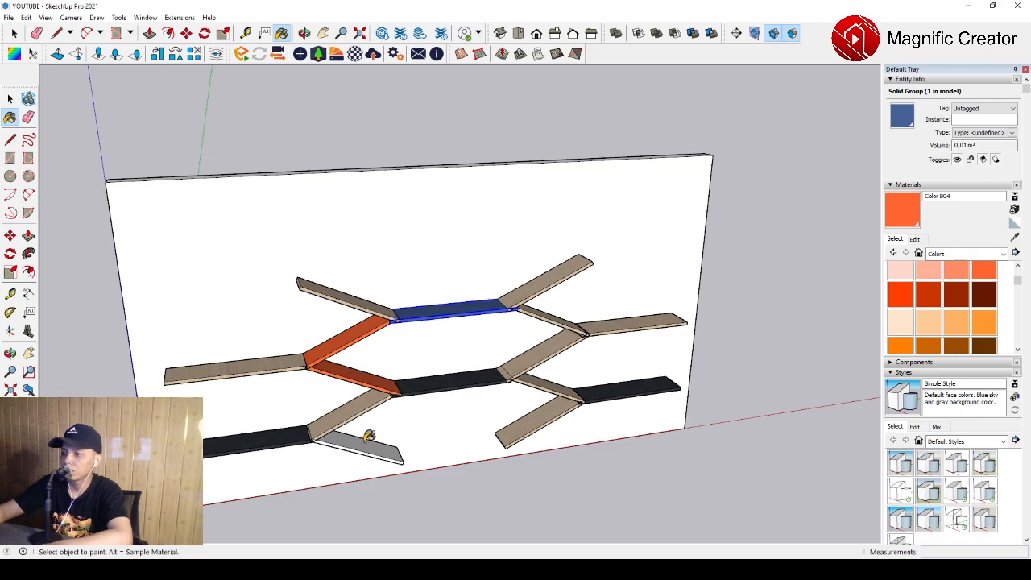
left_click(368, 435)
scroll(564, 399, "down", 3)
middle_click_drag(563, 399, 532, 338)
key("space")
Paint the wall with Blacktop Old 02 from Asphalt and Concrete, and clear the selection
mouse_move(619, 366)
middle_mouse_down()
mouse_move(398, 381)
mouse_move(474, 396)
middle_mouse_up()
left_click(1004, 254)
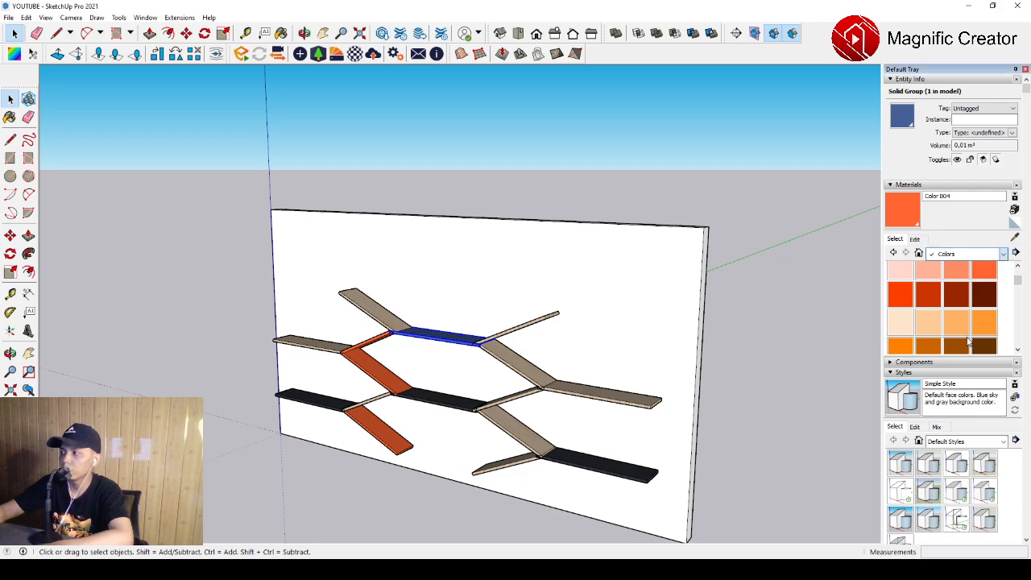
left_click(972, 299)
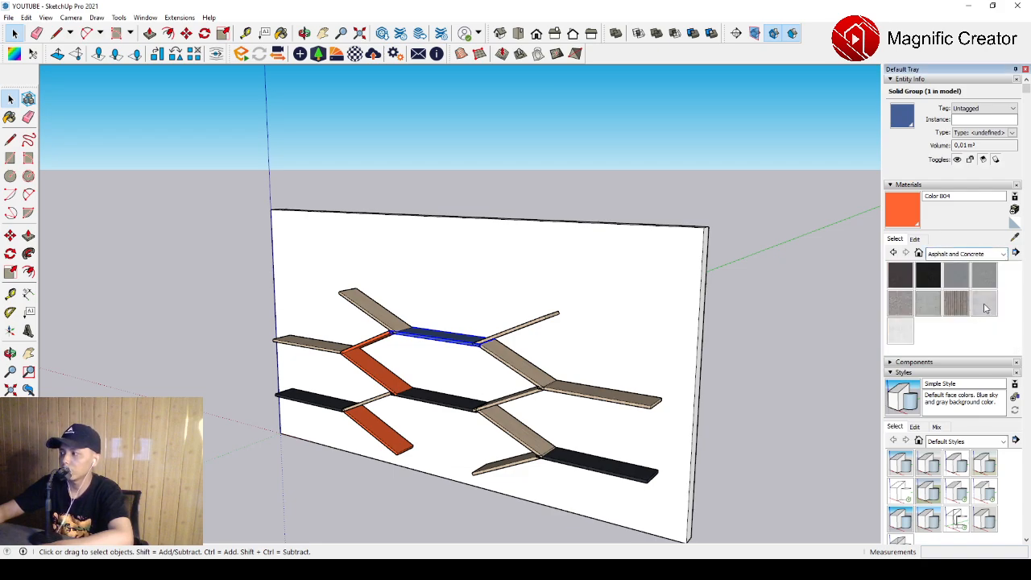
left_click(985, 304)
left_click(652, 285)
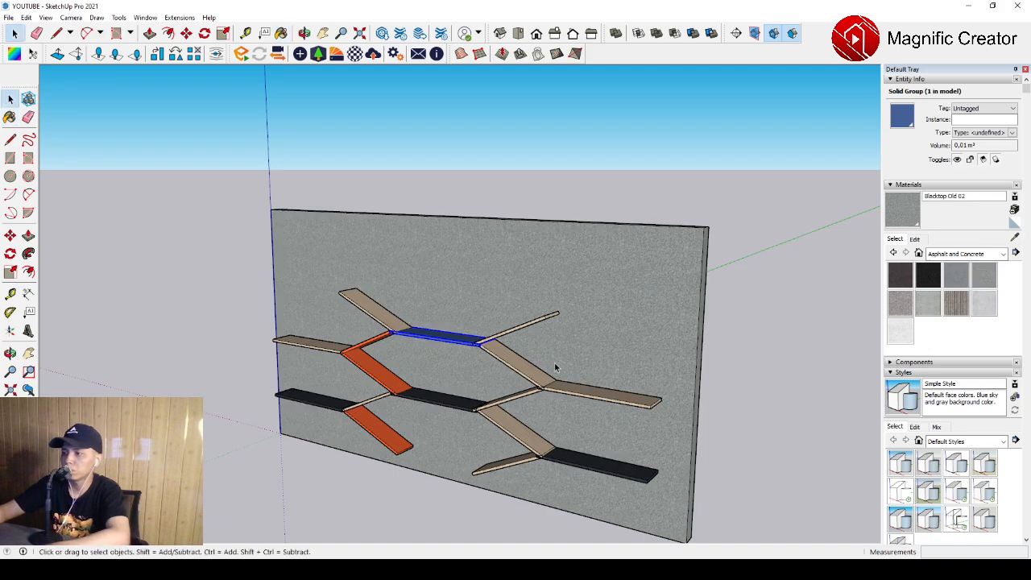
scroll(554, 367, "down", 3)
left_click(443, 207)
scroll(458, 395, "up", 5)
middle_click_drag(457, 396, 478, 374)
scroll(467, 382, "down", 2)
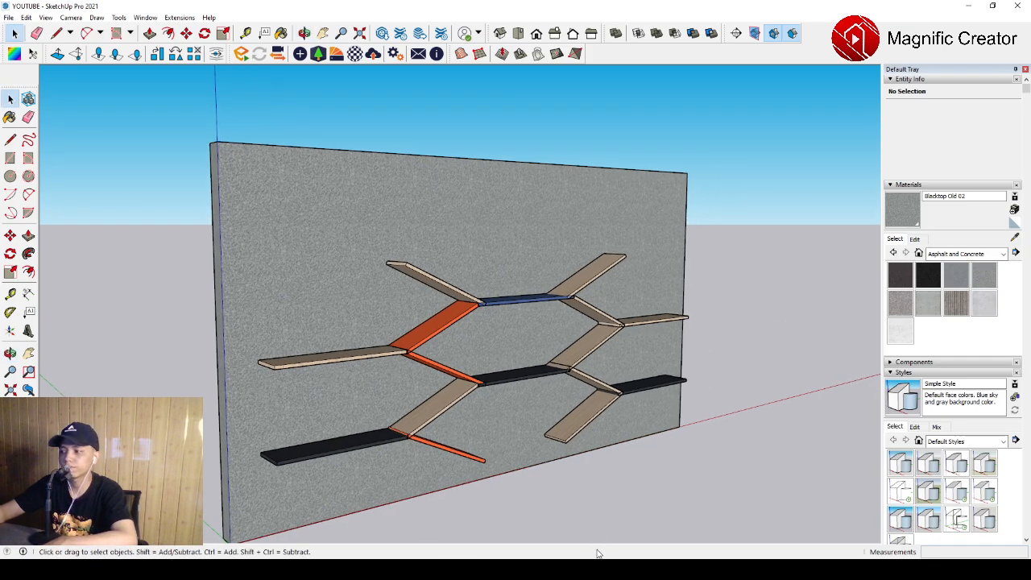